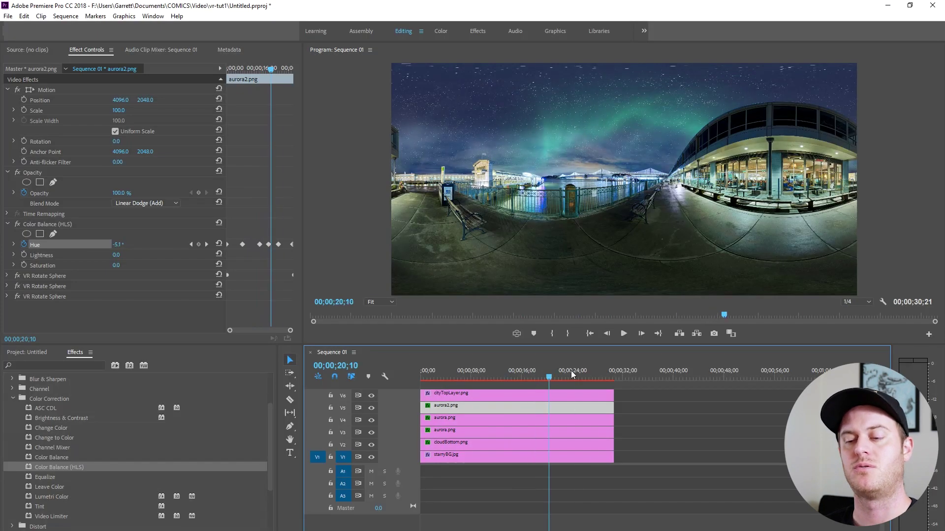
Switch the Program monitor to VR display and look around the pier panorama toward the bridge.
click(517, 333)
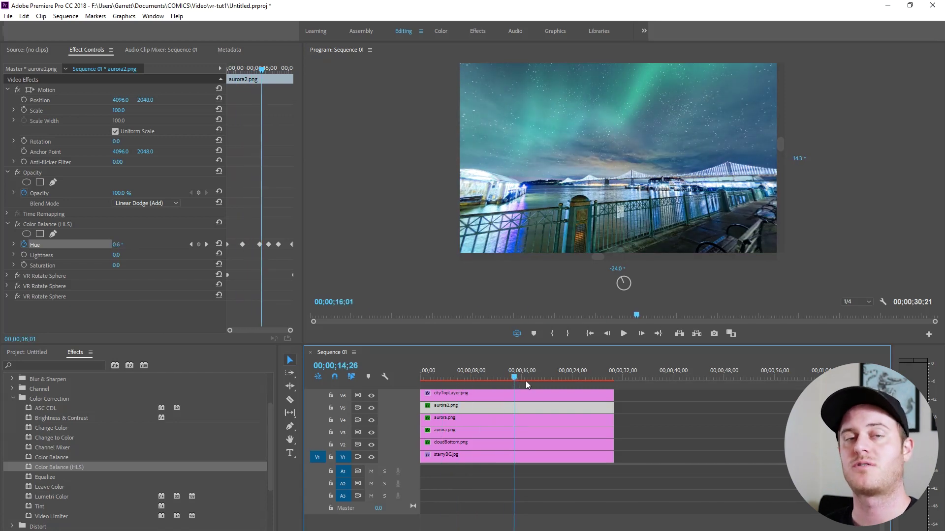
drag(584, 178, 622, 167)
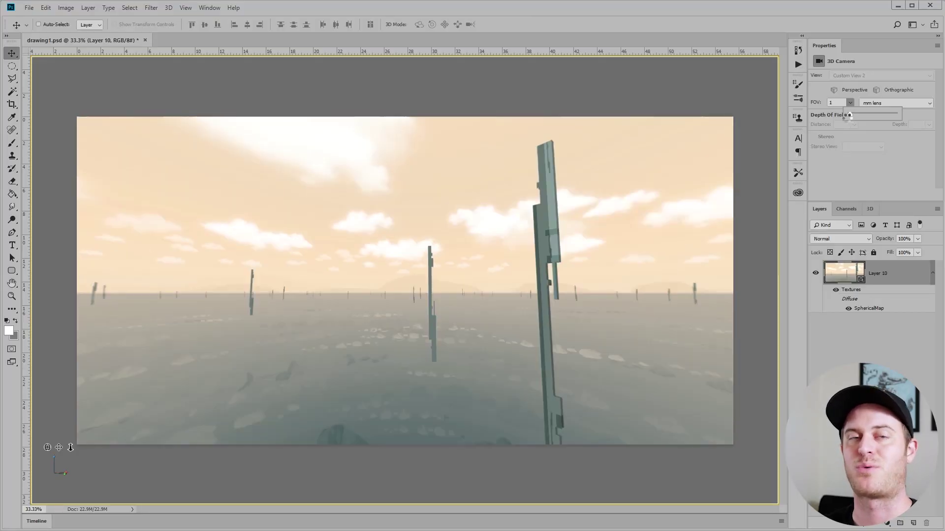
mouse_move(472, 295)
mouse_down()
mouse_move(403, 300)
mouse_move(444, 302)
mouse_move(476, 290)
mouse_up()
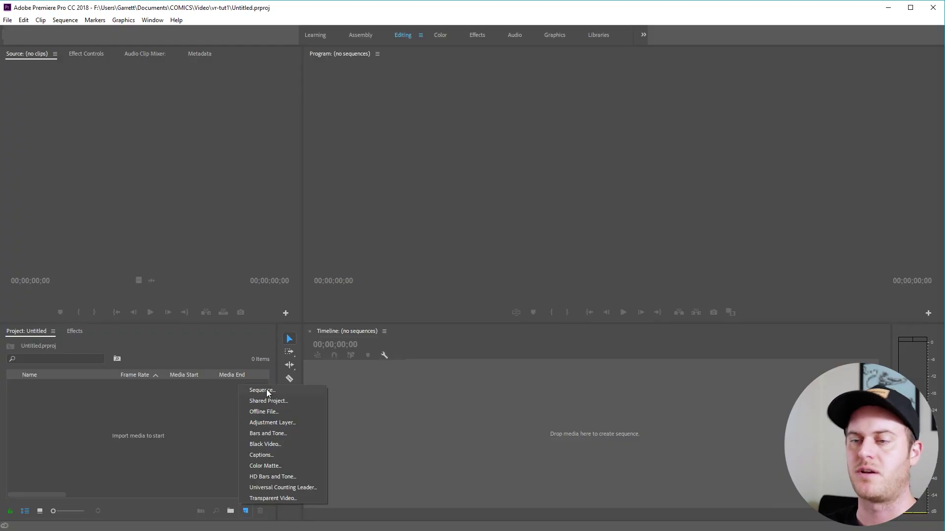
Create Sequence 01 from the VR Monoscopic 29.97 8192x4096 preset.
click(268, 391)
click(315, 276)
click(327, 285)
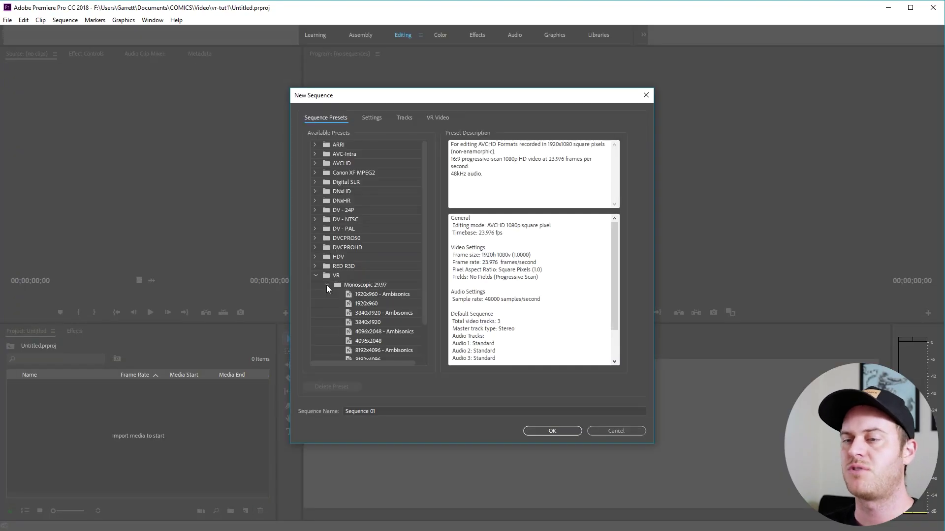
scroll(385, 302, down, 2)
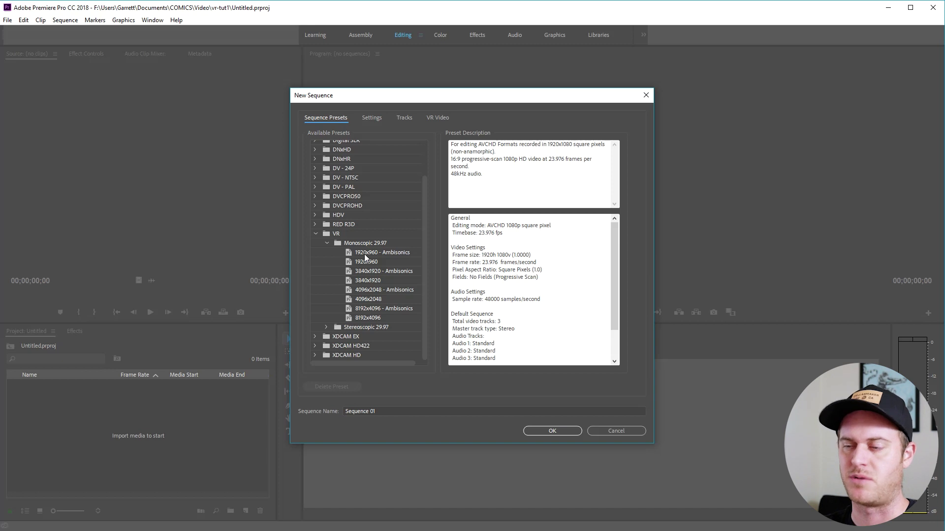
click(327, 244)
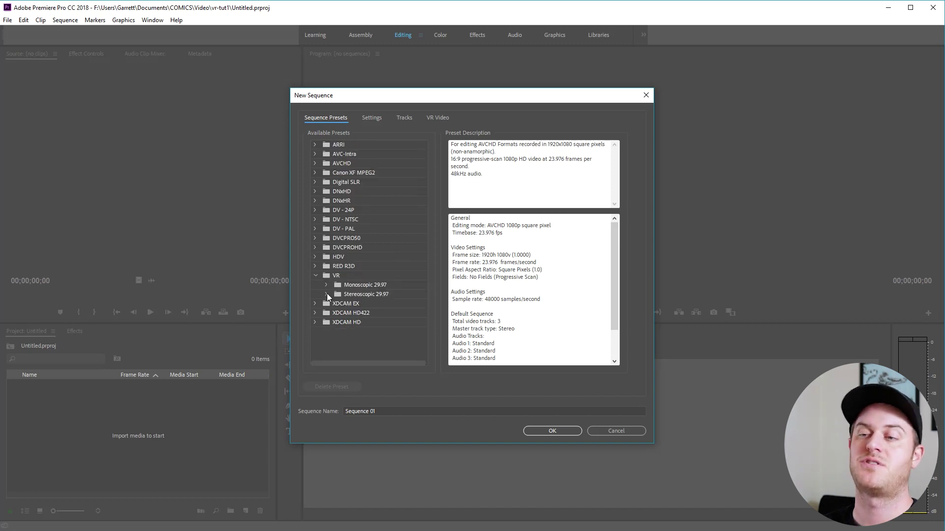
click(326, 294)
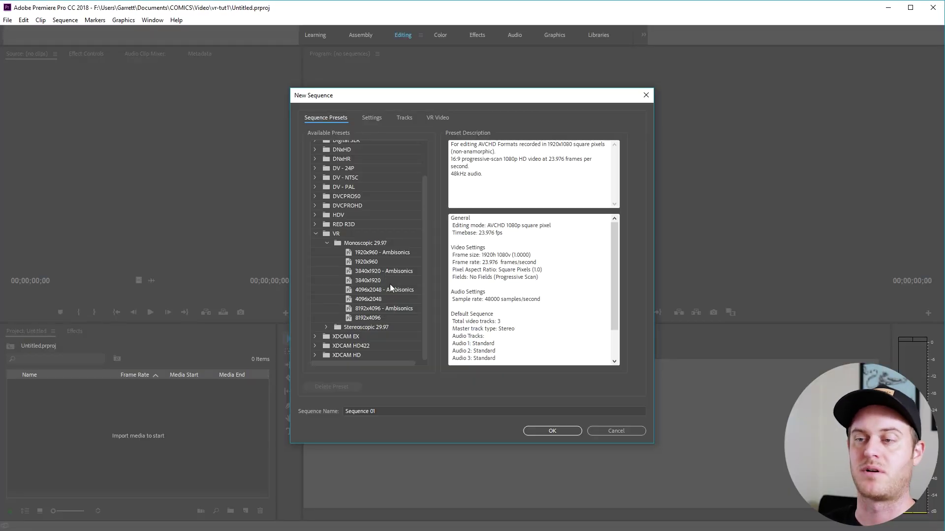
click(374, 319)
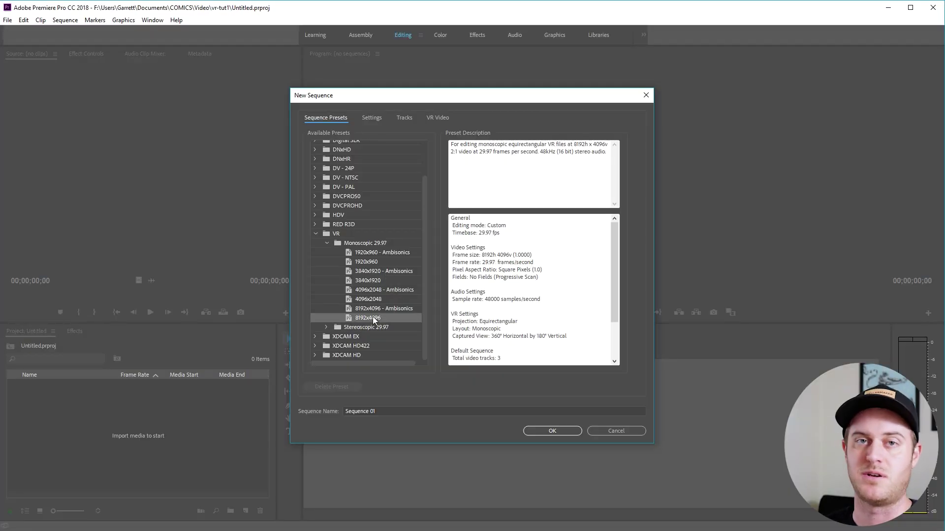
click(553, 431)
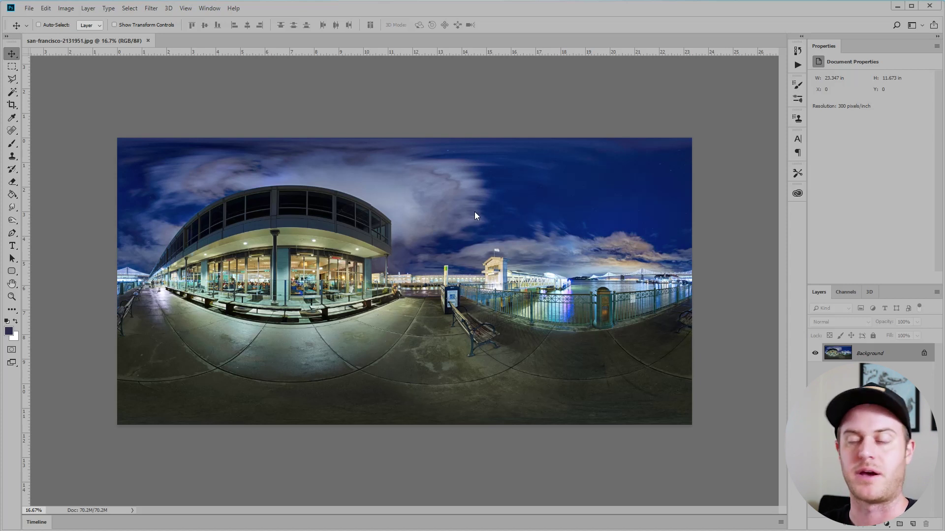
Resize the pier panorama to 8192 pixels wide, giving 8192 × 4096 in Image Size.
click(66, 8)
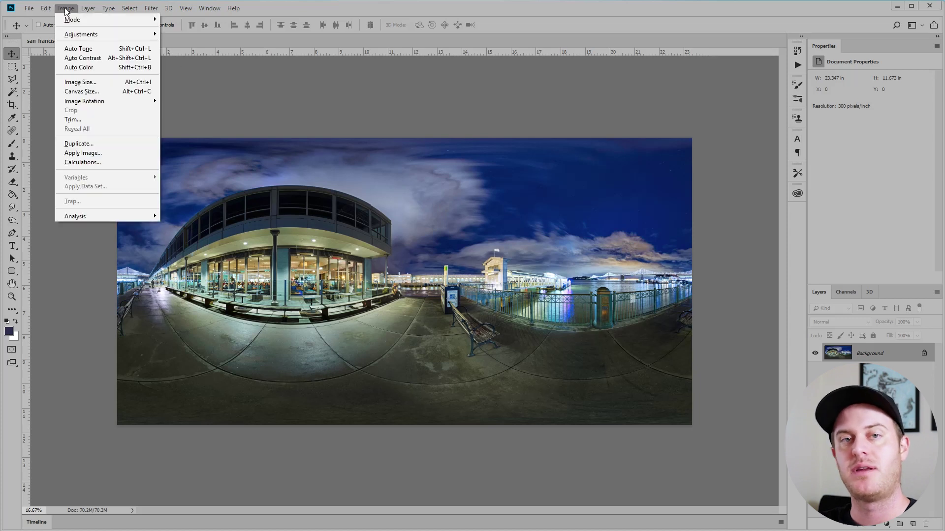
click(94, 83)
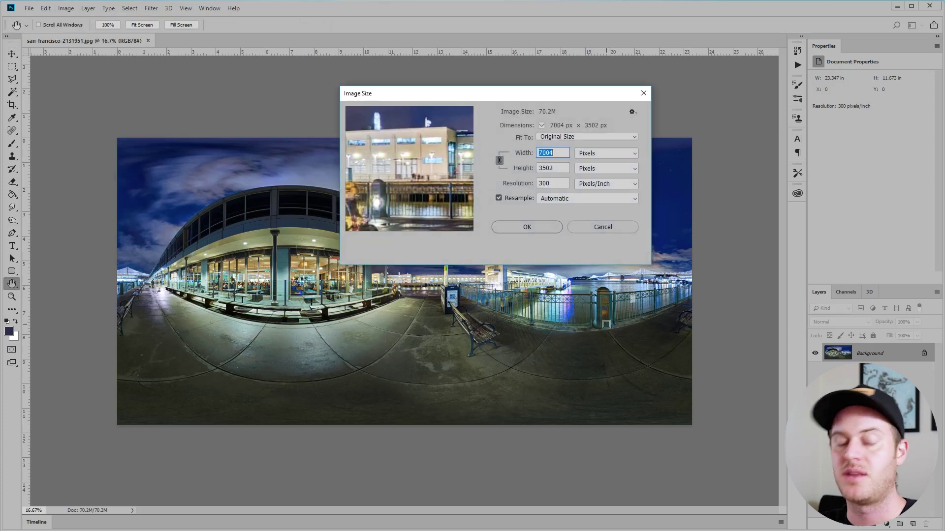
text(8192)
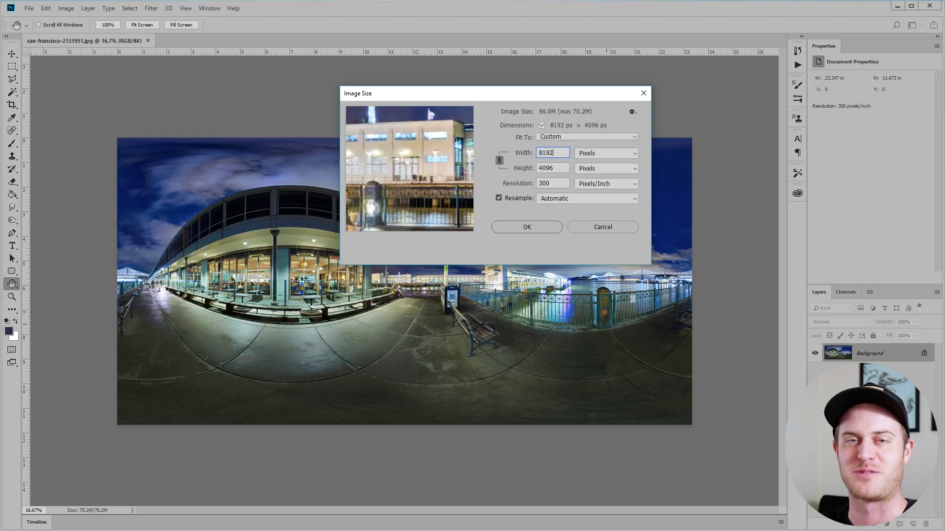
click(546, 226)
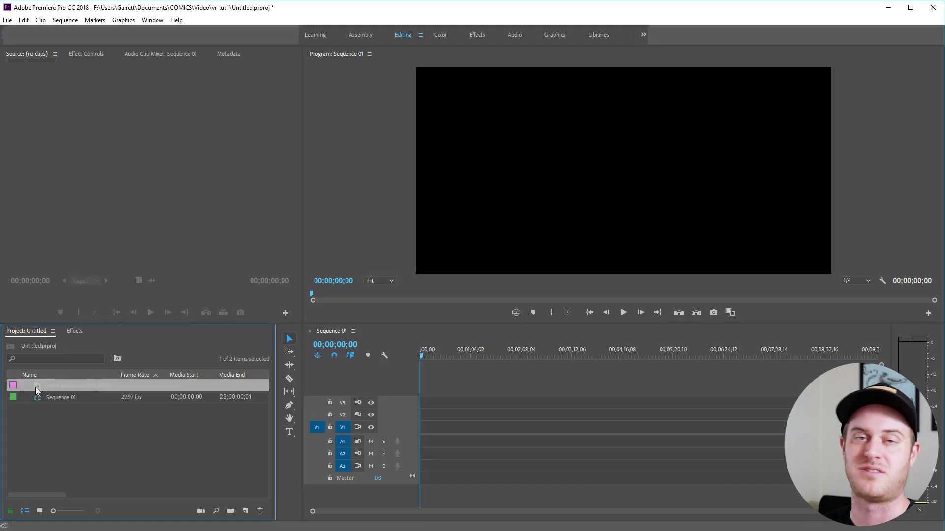
Place the pier panorama at the start of V1 and zoom the timeline to fit.
drag(36, 388, 439, 424)
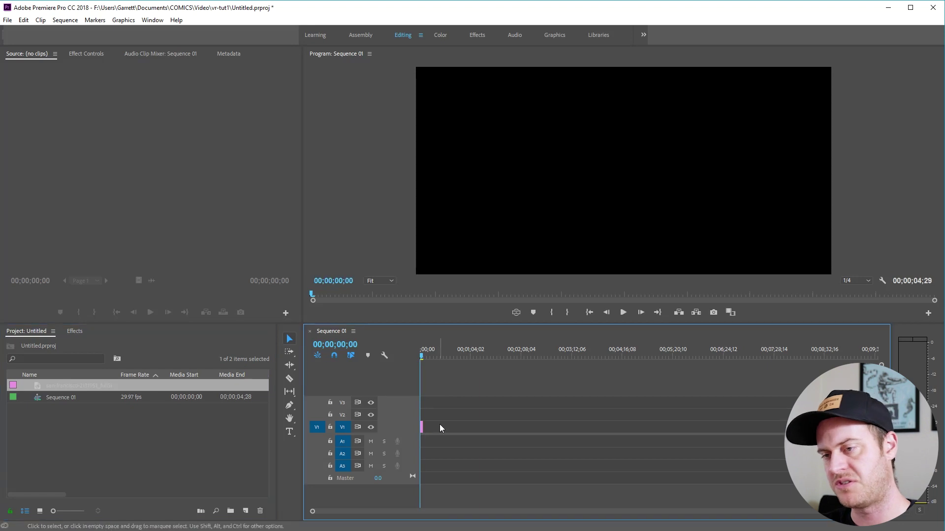
key(backslash)
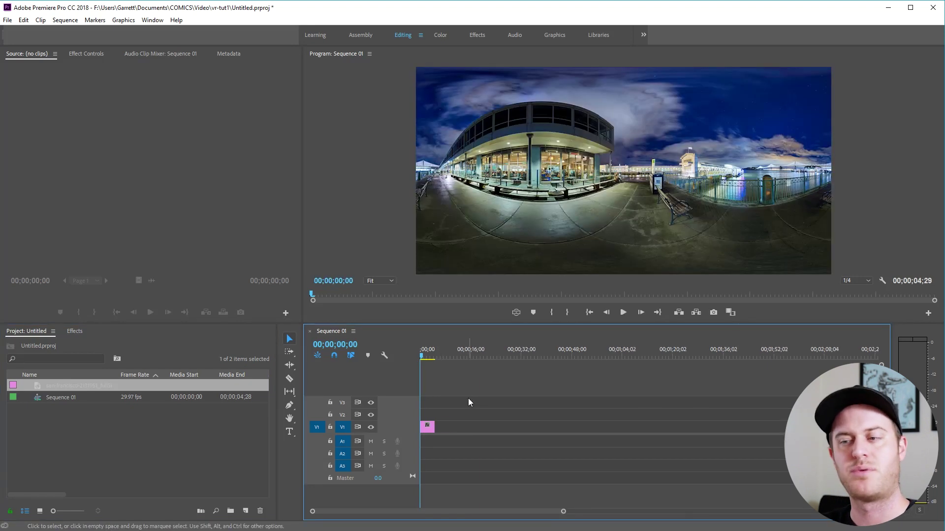
click(534, 311)
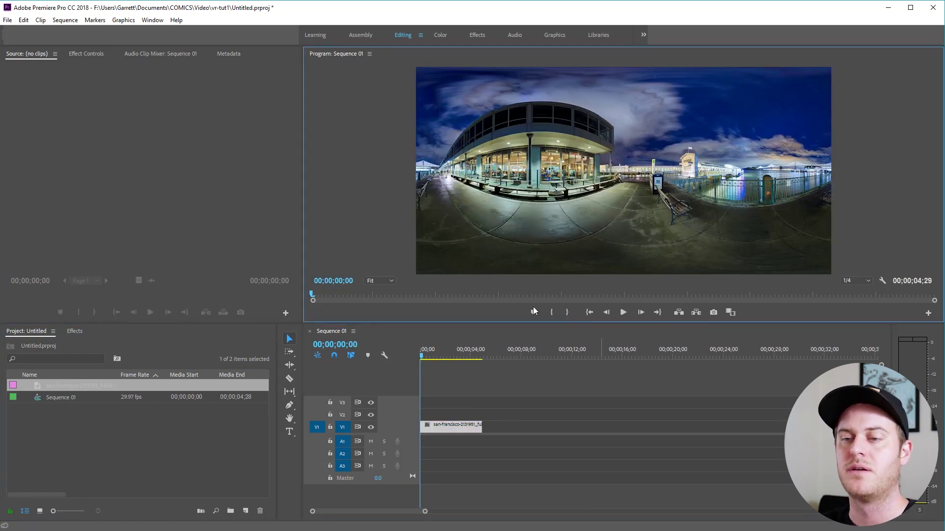
Add a Toggle VR Video Display button to the Program monitor and turn VR view on.
click(928, 313)
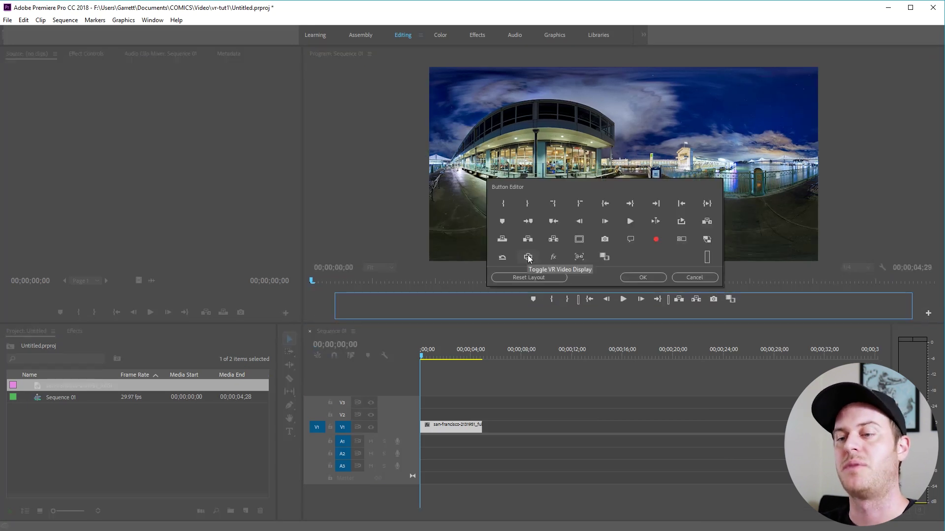
drag(529, 257, 519, 303)
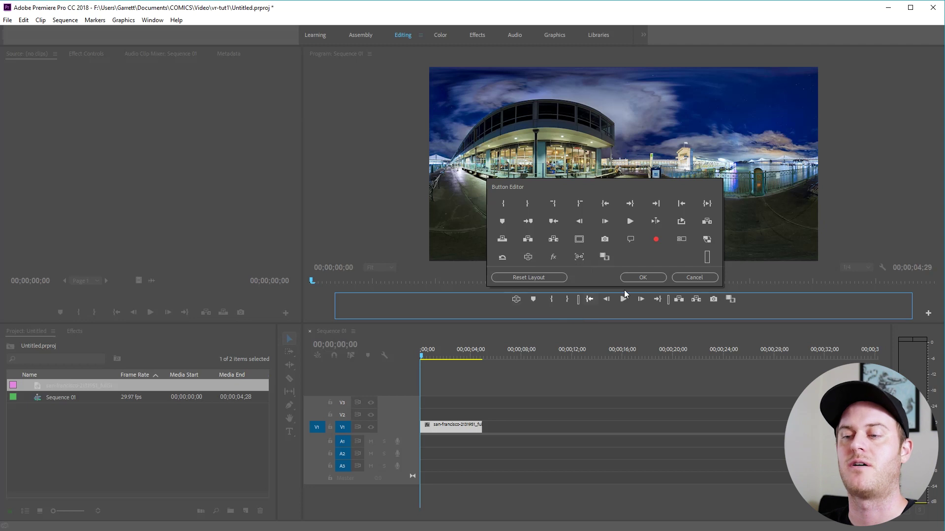
click(644, 277)
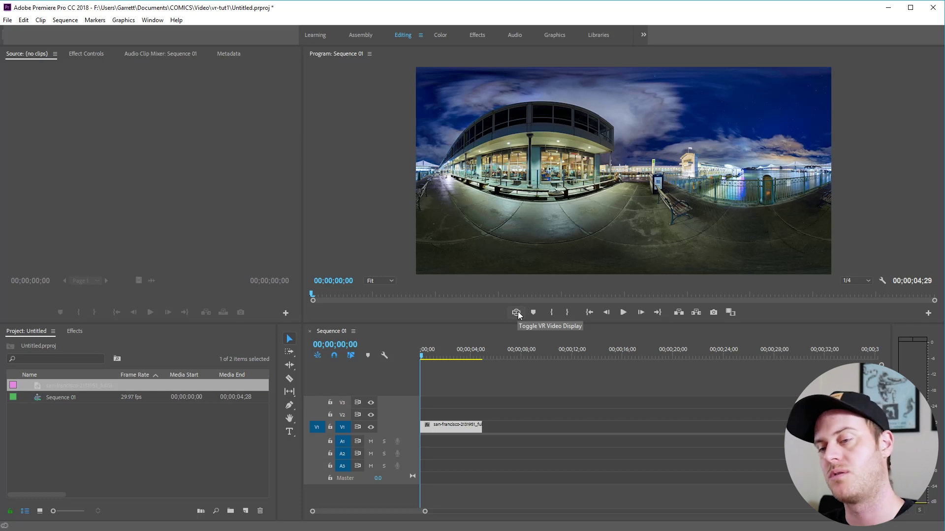
click(517, 313)
Set the VR monitor view's horizontal angle to 180° and look around the panorama.
right_click(603, 192)
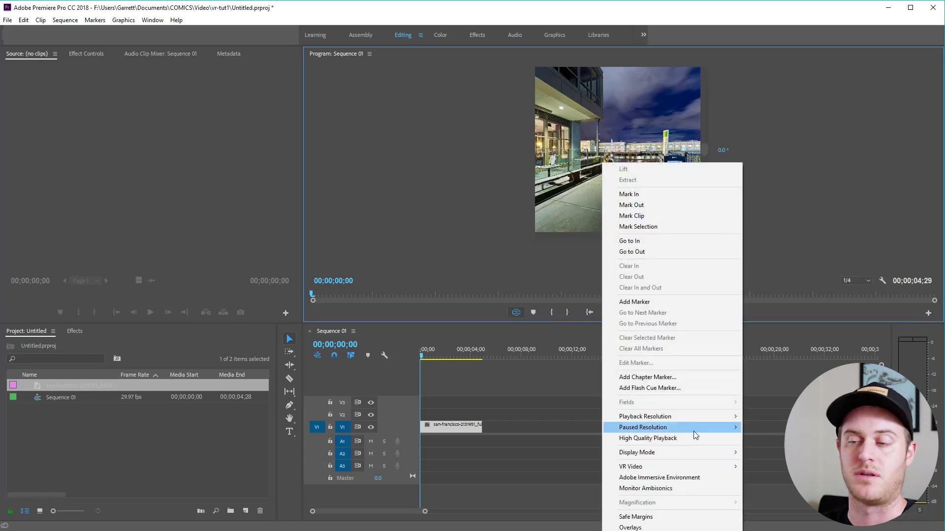
mouse_move(685, 467)
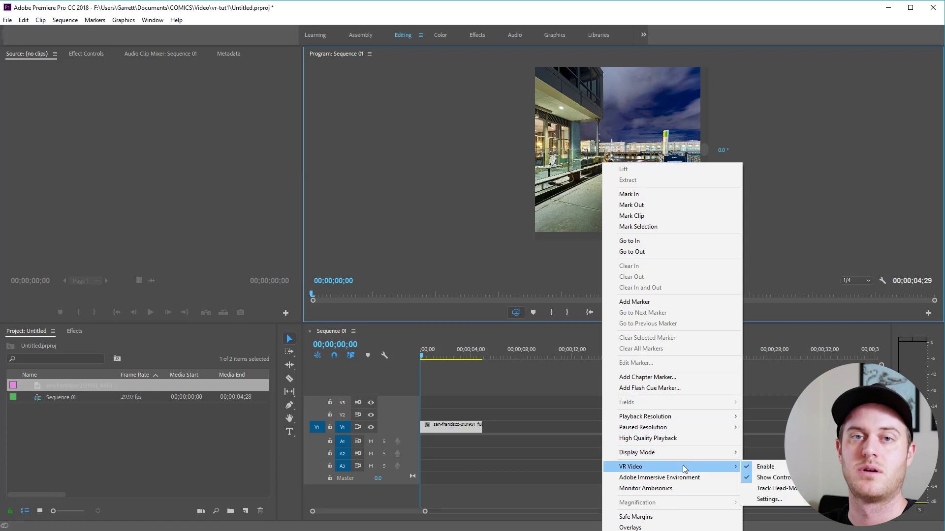
click(766, 500)
drag(484, 227, 442, 133)
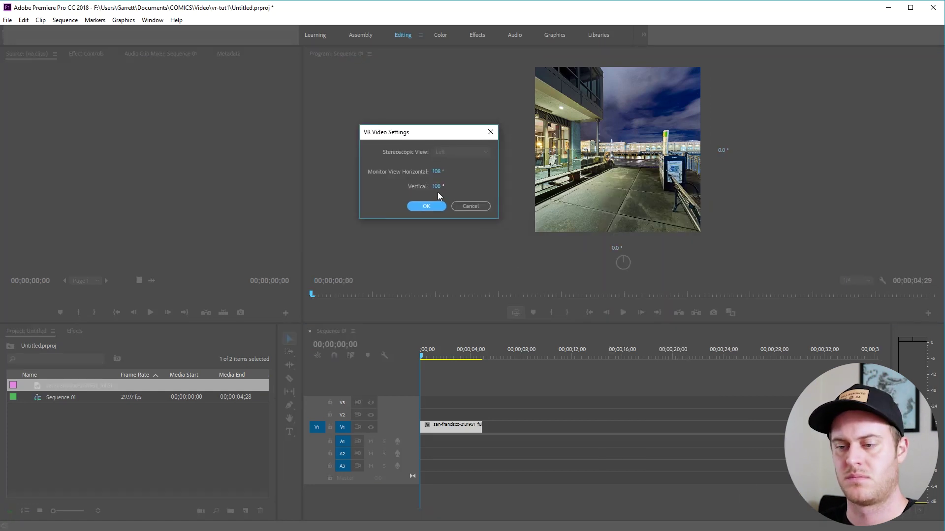
click(436, 171)
text(180)
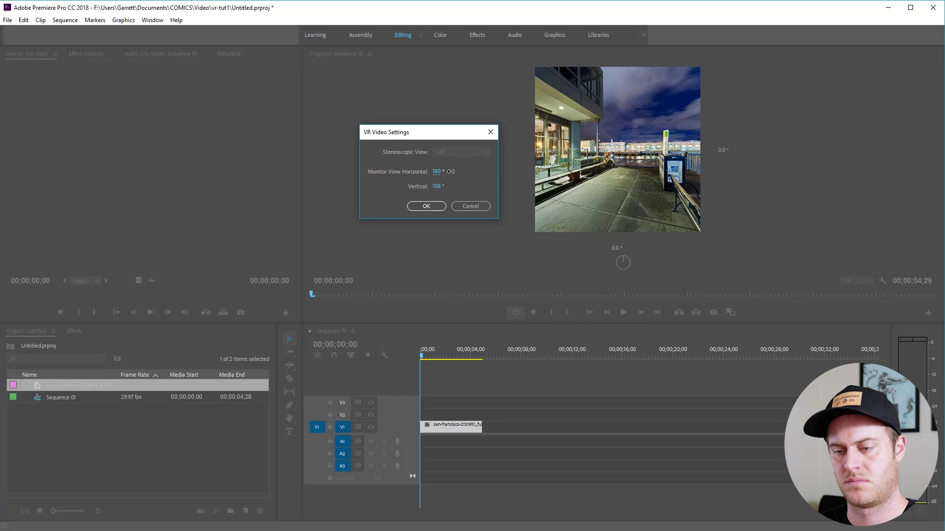
click(435, 206)
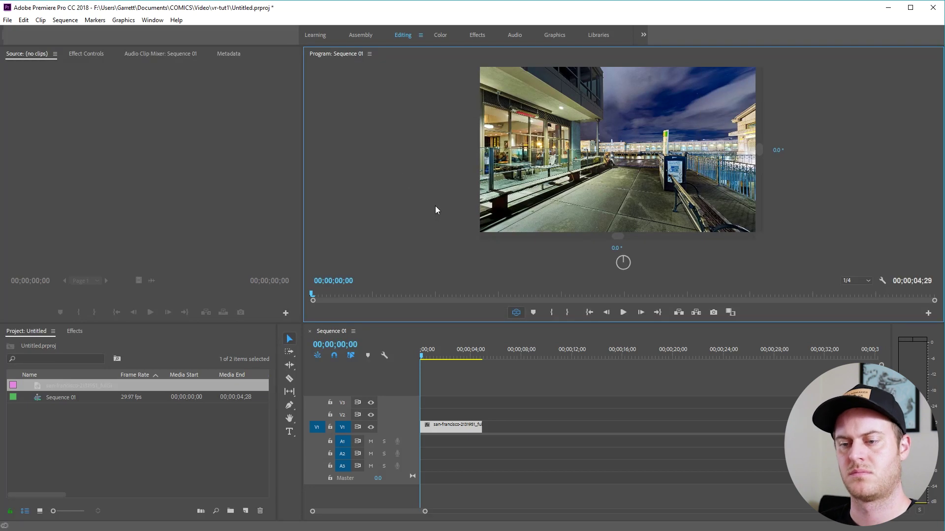
drag(610, 166, 643, 205)
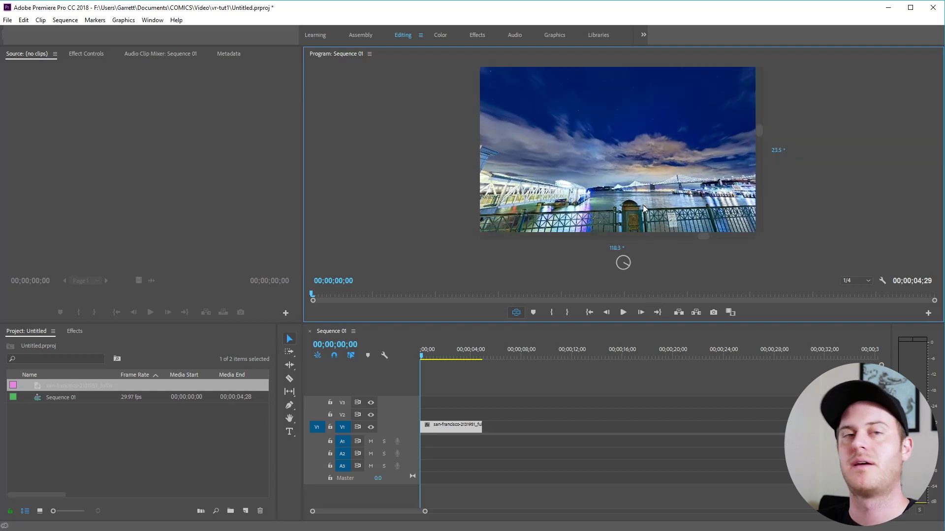
drag(663, 148, 607, 168)
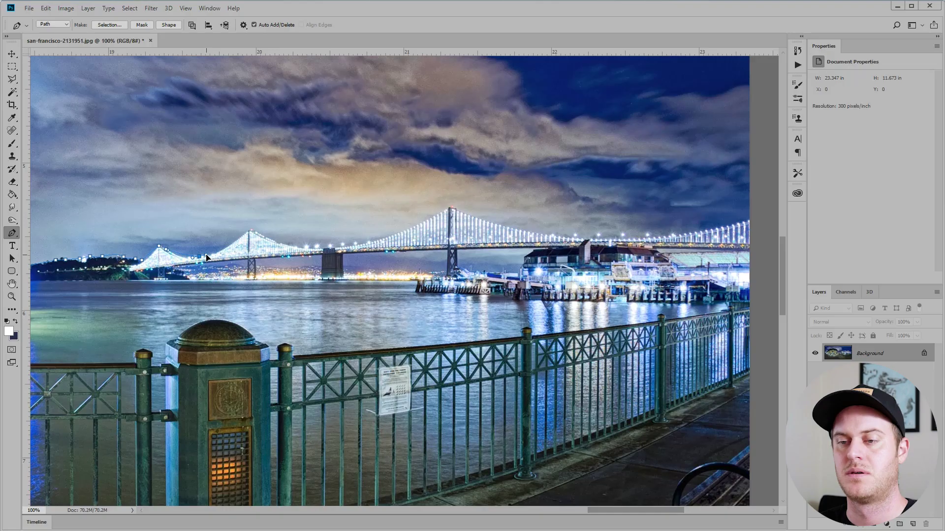
click(231, 245)
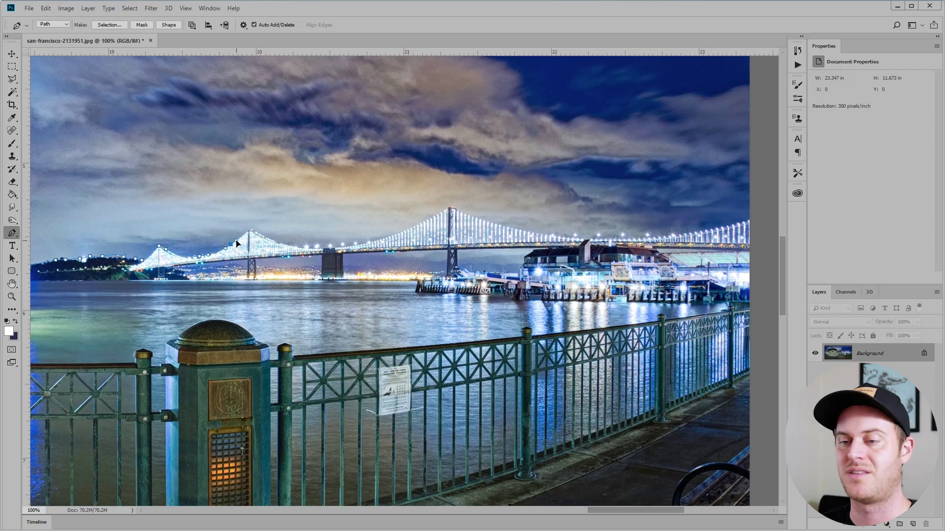
click(238, 240)
click(250, 229)
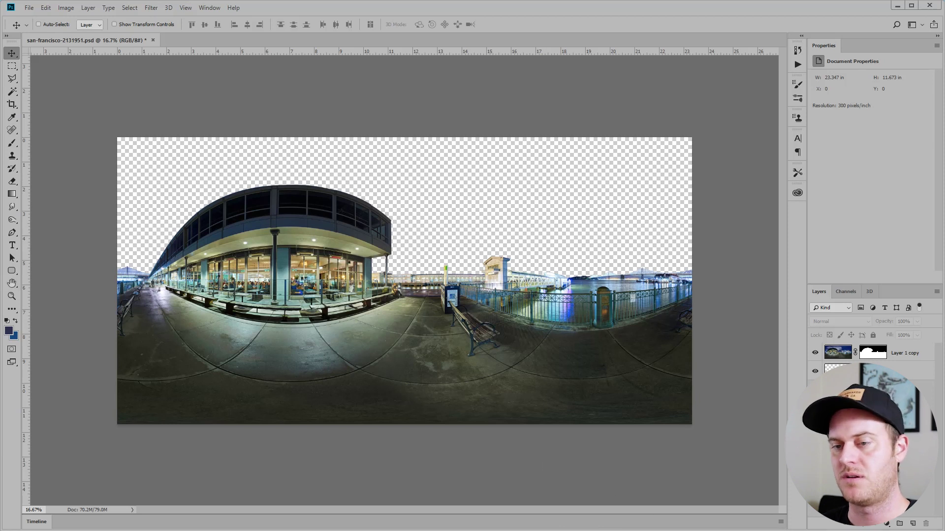
scroll(565, 315, up, 10)
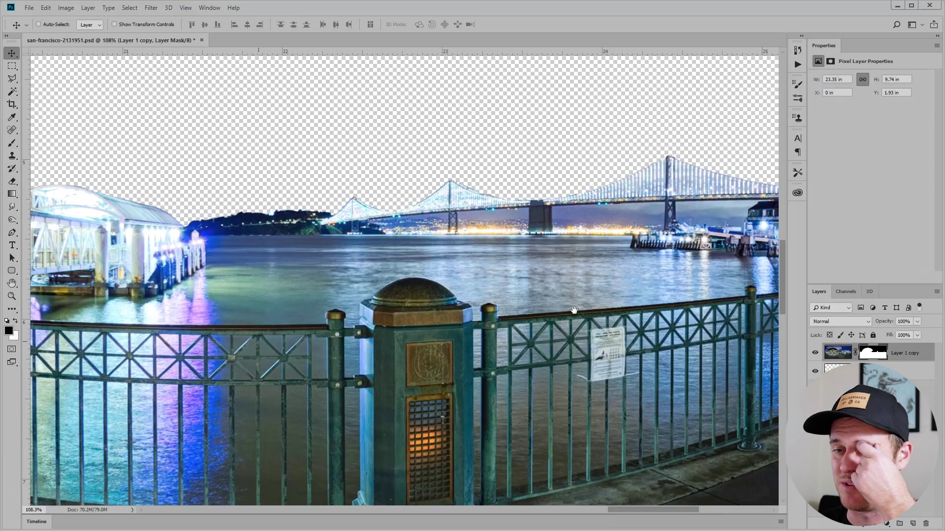
scroll(571, 317, down, 6)
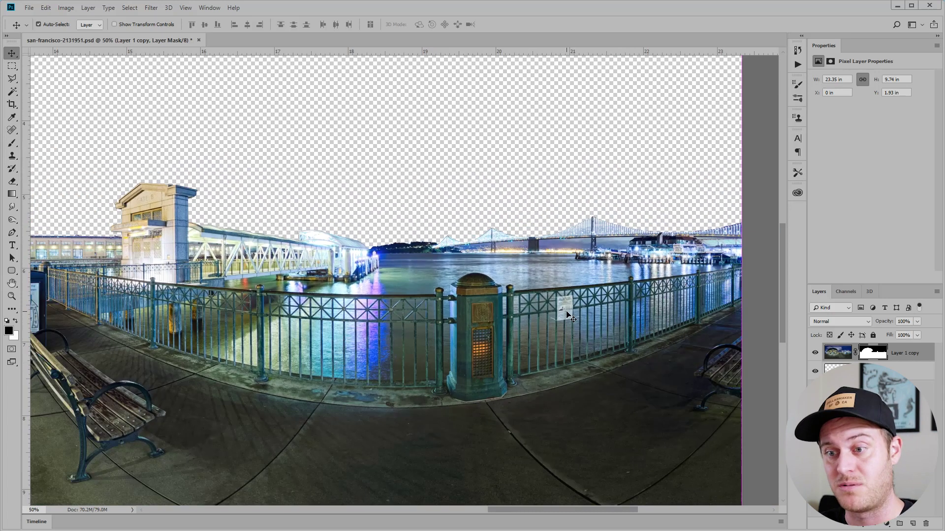
scroll(571, 317, down, 2)
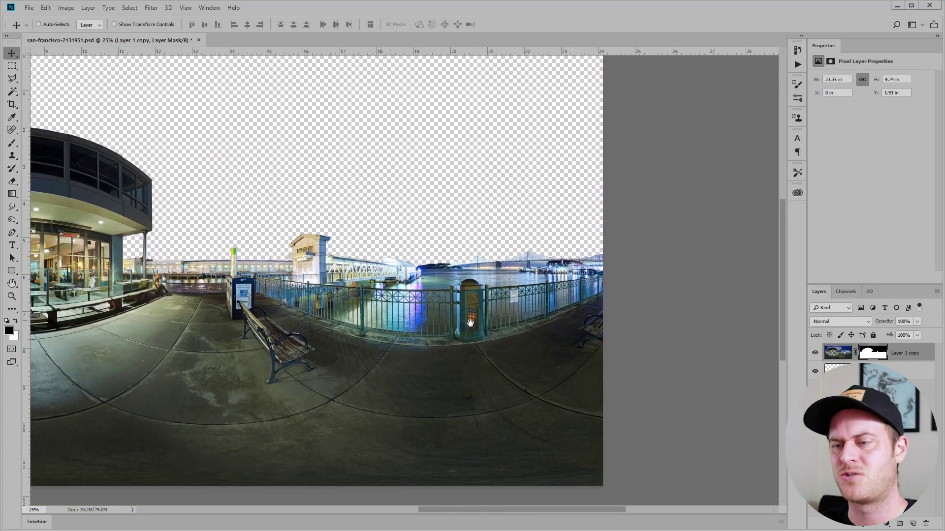
mouse_move(571, 318)
mouse_down()
mouse_move(722, 319)
mouse_move(510, 327)
mouse_move(592, 331)
mouse_move(575, 334)
mouse_up()
Offset the pier layer with wrap-around and paint leftover sky out of its mask.
click(835, 354)
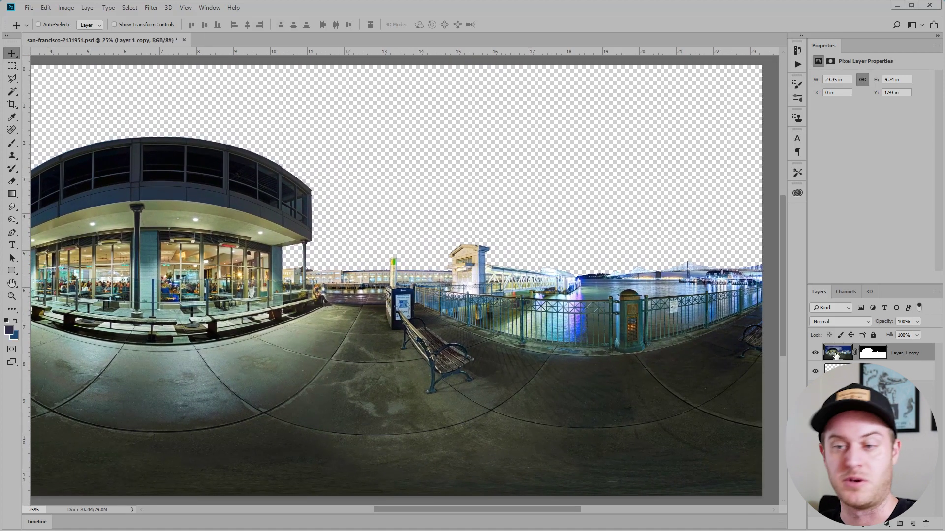
click(152, 8)
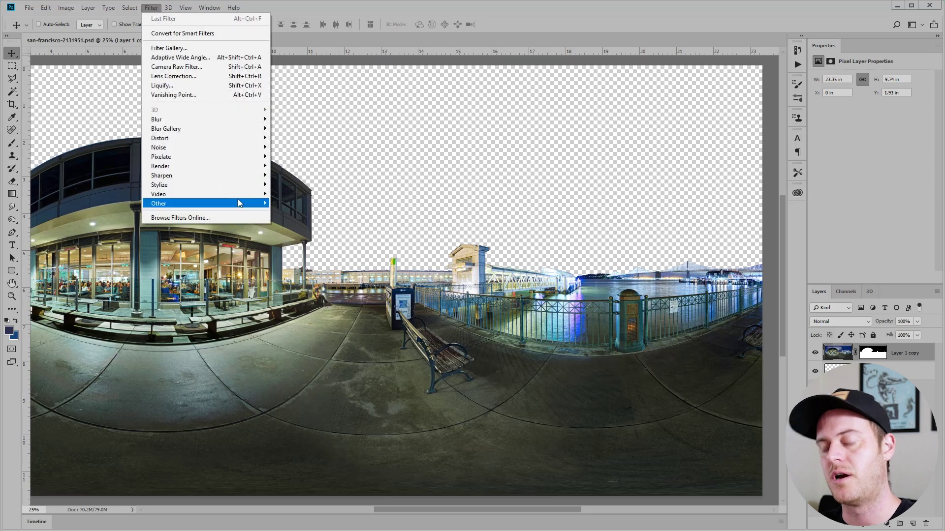
mouse_move(241, 203)
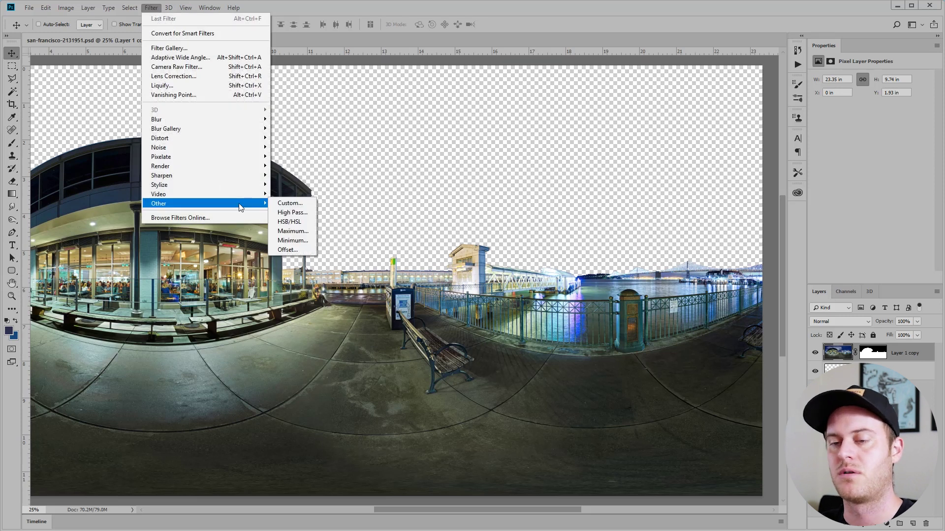
click(304, 252)
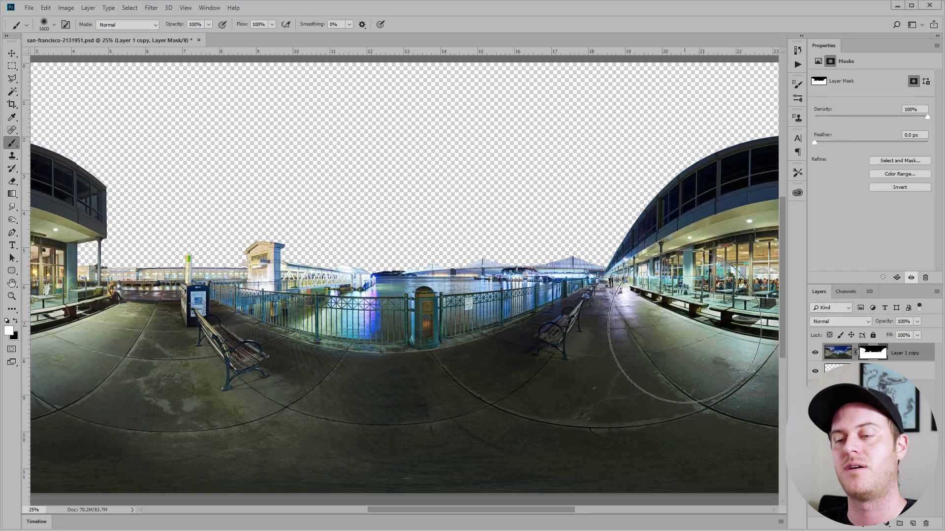
mouse_move(669, 326)
mouse_down()
mouse_move(594, 340)
mouse_move(552, 369)
mouse_move(401, 411)
mouse_move(294, 419)
mouse_up()
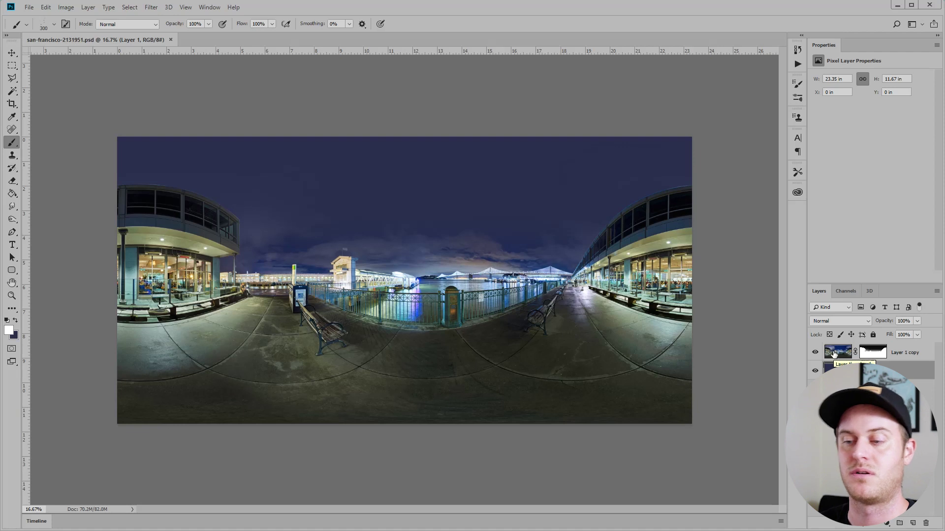
Turn the pier and blue backdrop layers into a new spherical panorama layer.
click(833, 353)
shift+click(838, 373)
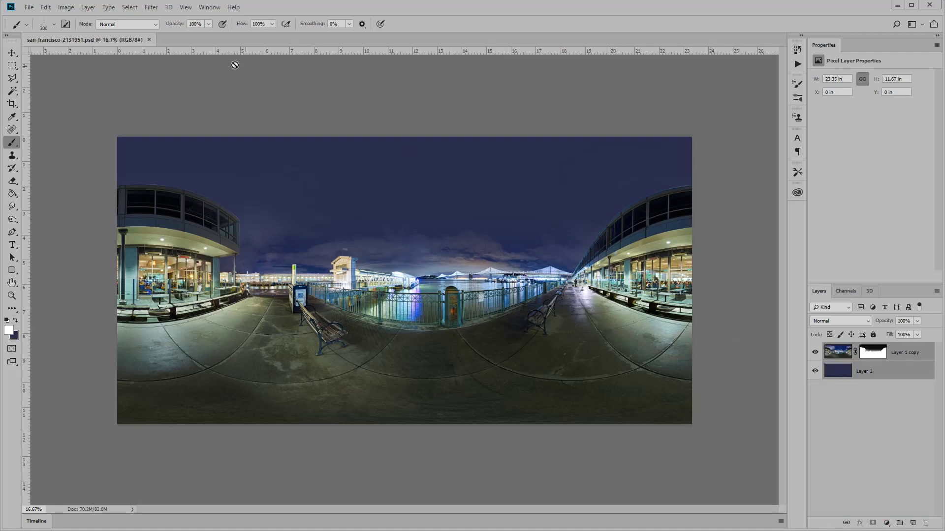
click(152, 7)
click(153, 8)
click(167, 8)
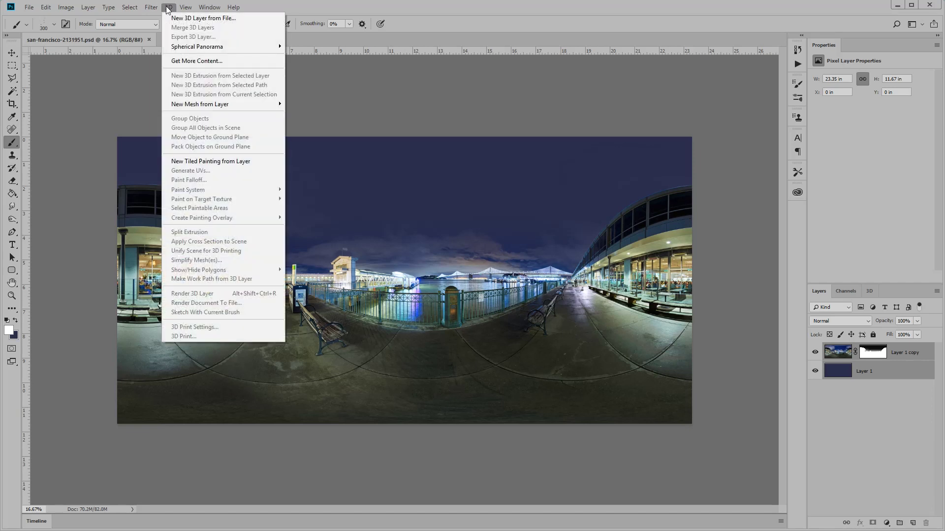
mouse_move(221, 47)
click(320, 55)
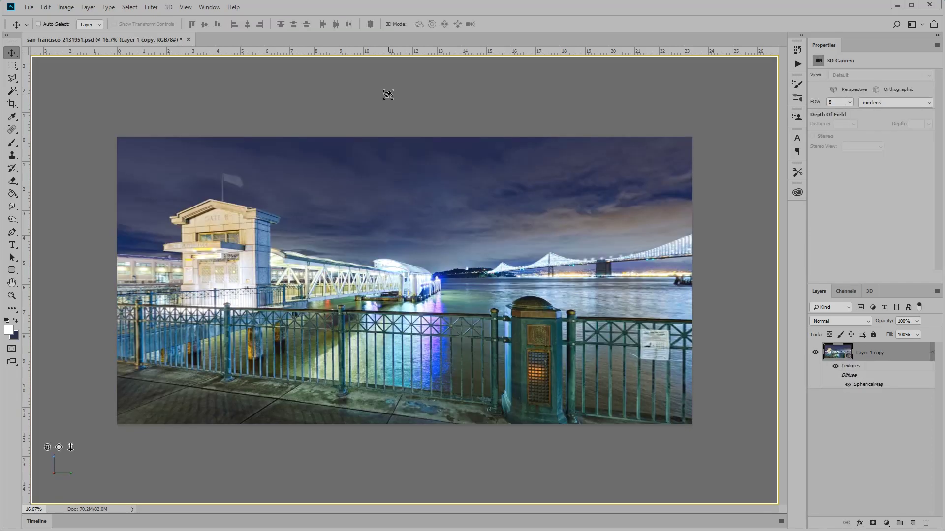
Paint stars across the panorama's sky with an enlarged brush, then hide the pier layer.
mouse_move(529, 223)
mouse_down()
mouse_move(533, 162)
mouse_move(535, 217)
mouse_move(541, 207)
mouse_move(411, 260)
mouse_move(377, 294)
mouse_up()
key(b)
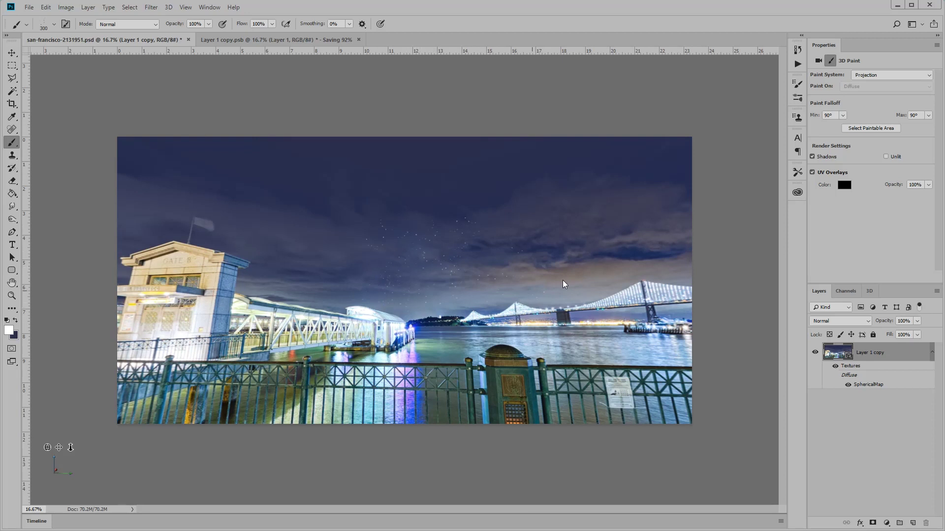
key(v)
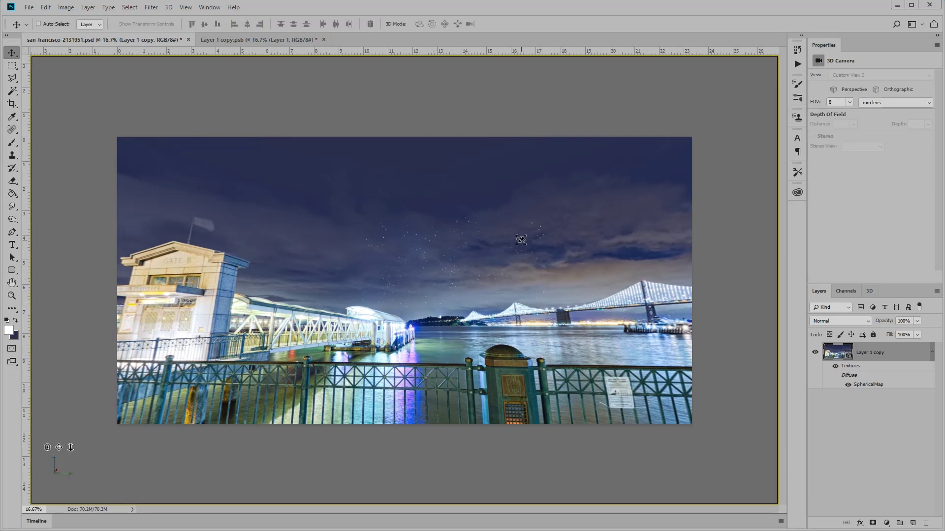
mouse_move(525, 252)
mouse_down()
mouse_move(571, 218)
mouse_move(562, 219)
mouse_up()
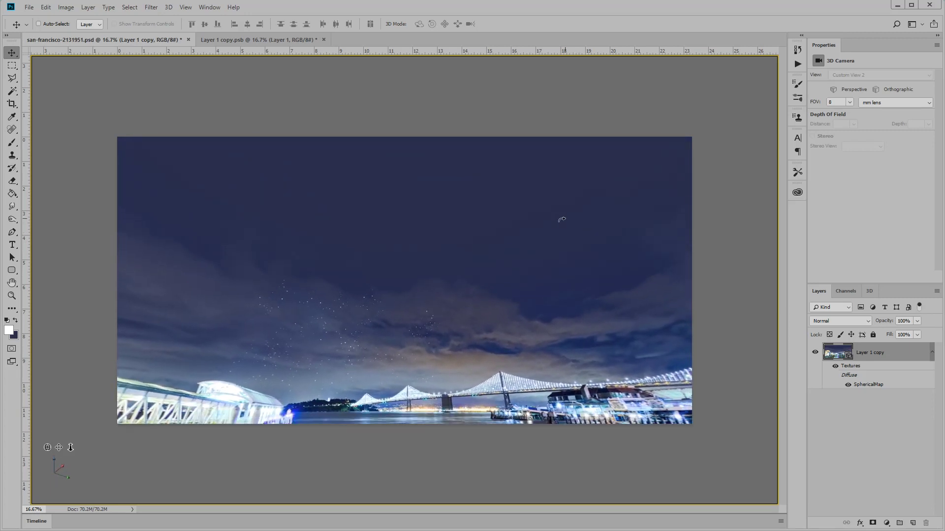
key(b)
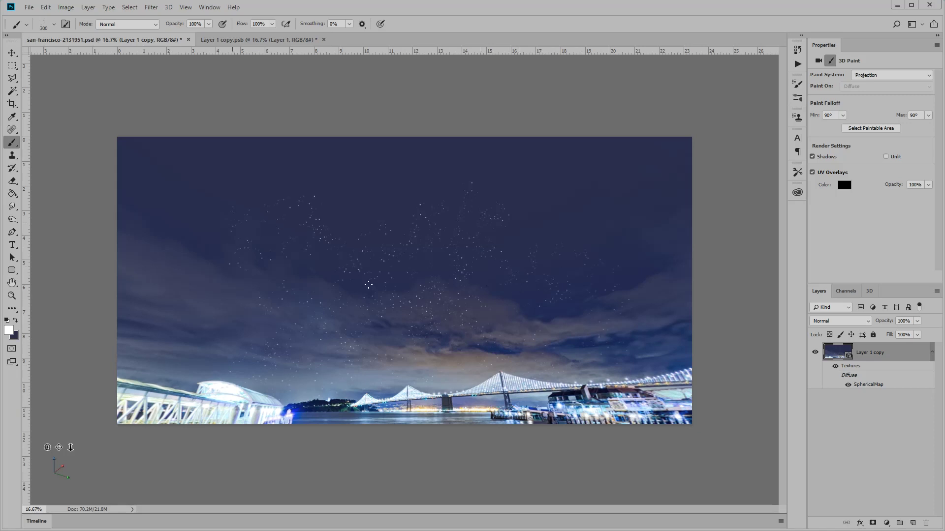
drag(369, 284, 445, 256)
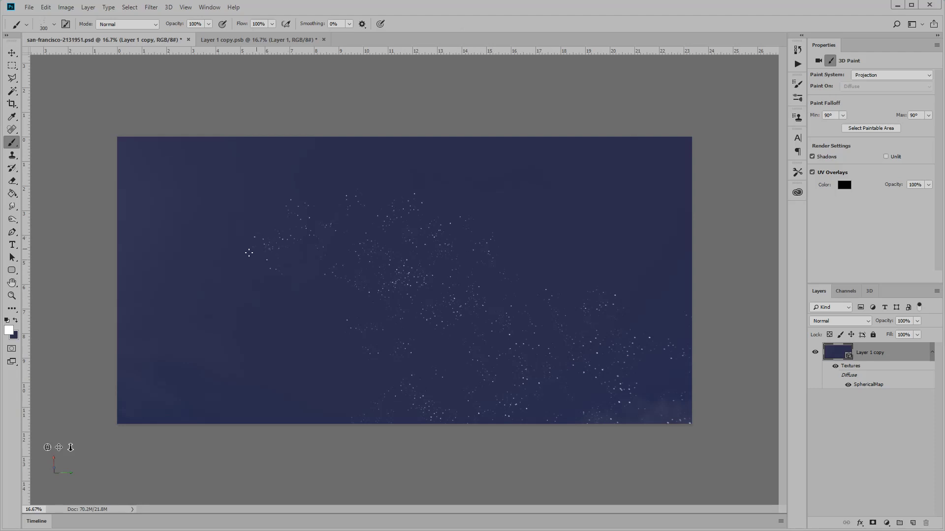
drag(445, 255, 422, 341)
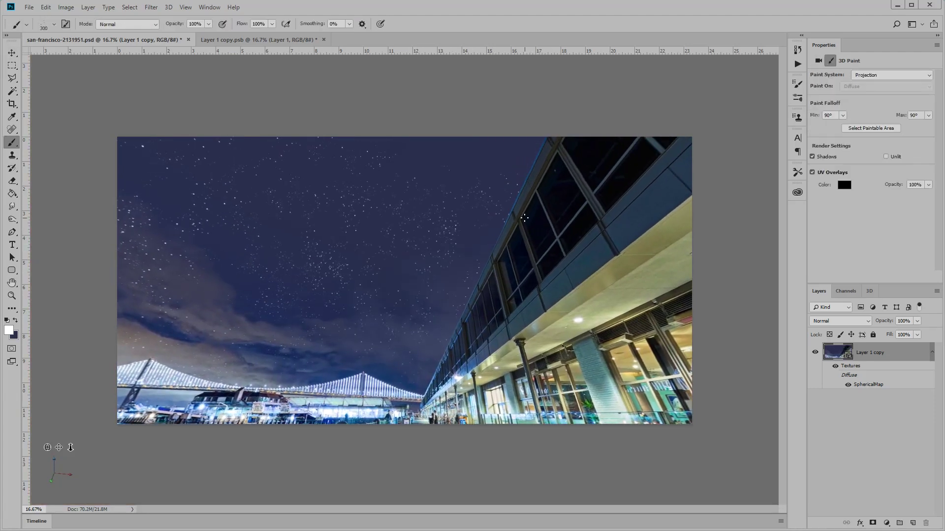
key(bracketright)
key(bracketright)
key(bracketright)
key(bracketright)
drag(448, 213, 482, 268)
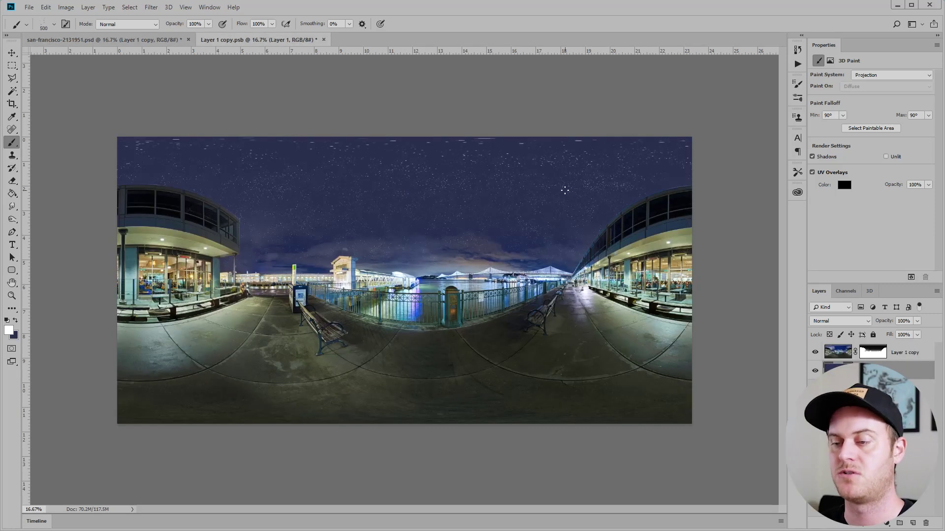
click(816, 353)
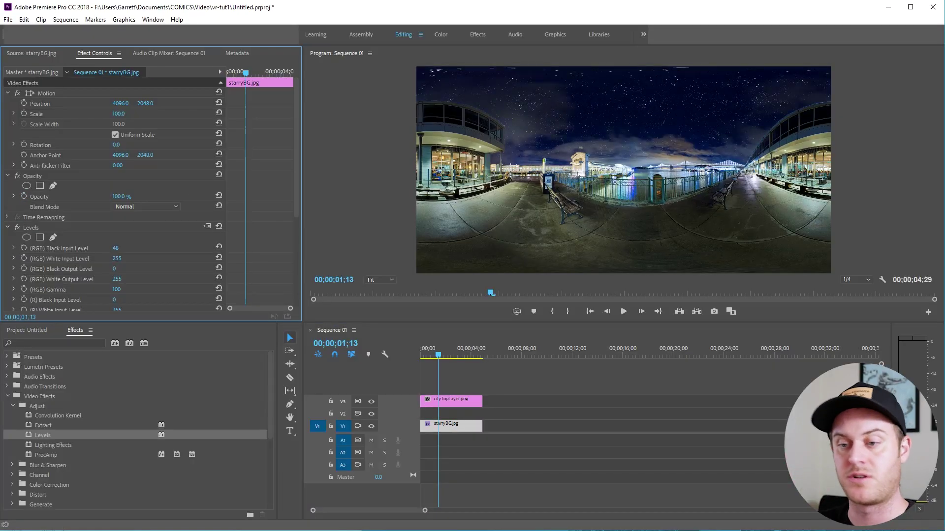
Drag the starryBG.jpg Levels (RGB) black input level down to brighten the stars.
drag(116, 248, 148, 258)
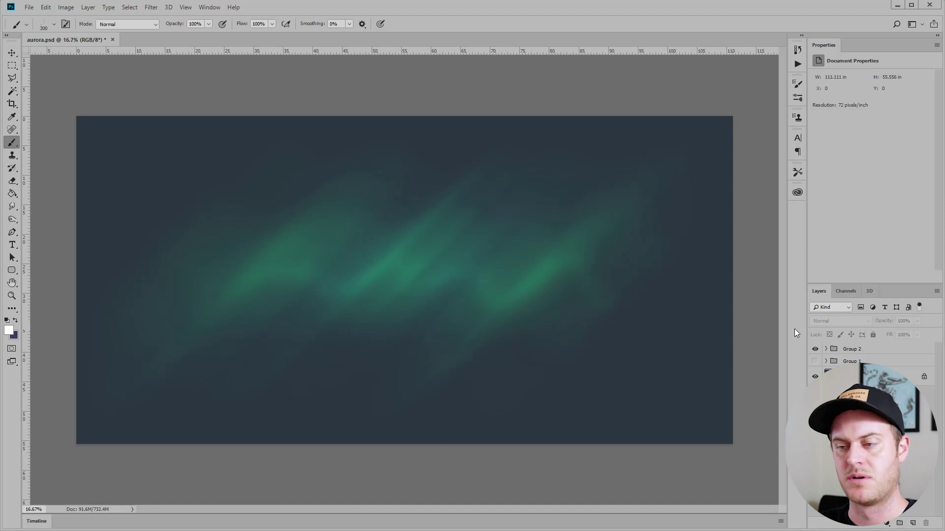
Compare the Group 1 and Group 2 auroras and select the aurora layer copy in Group 2.
click(813, 350)
click(814, 362)
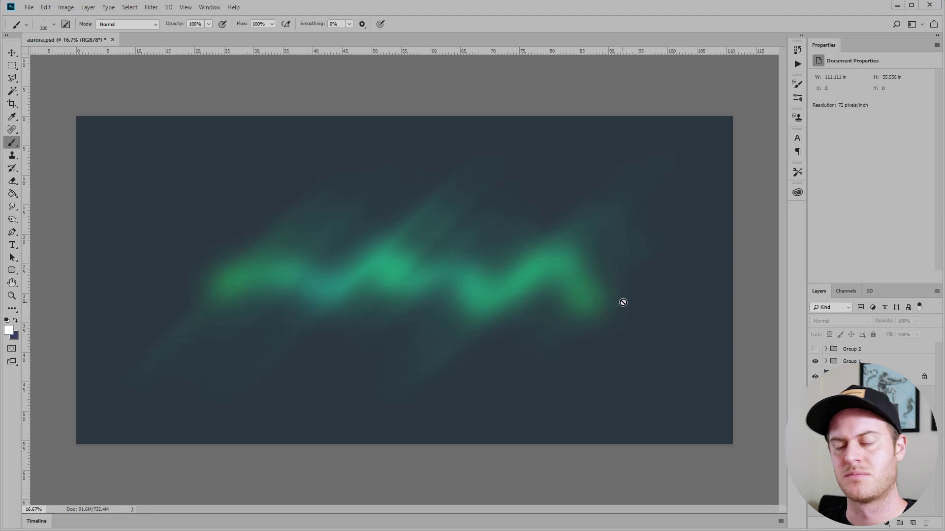
click(833, 362)
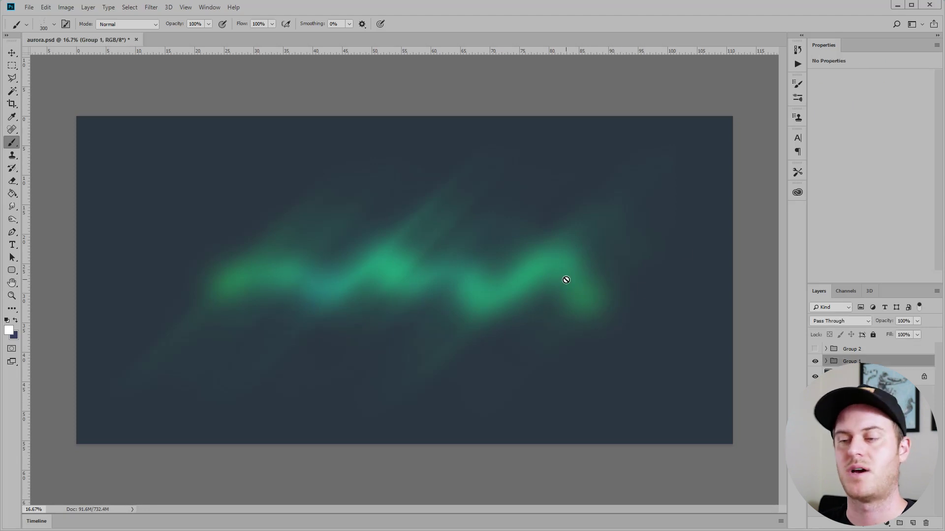
click(815, 349)
click(815, 361)
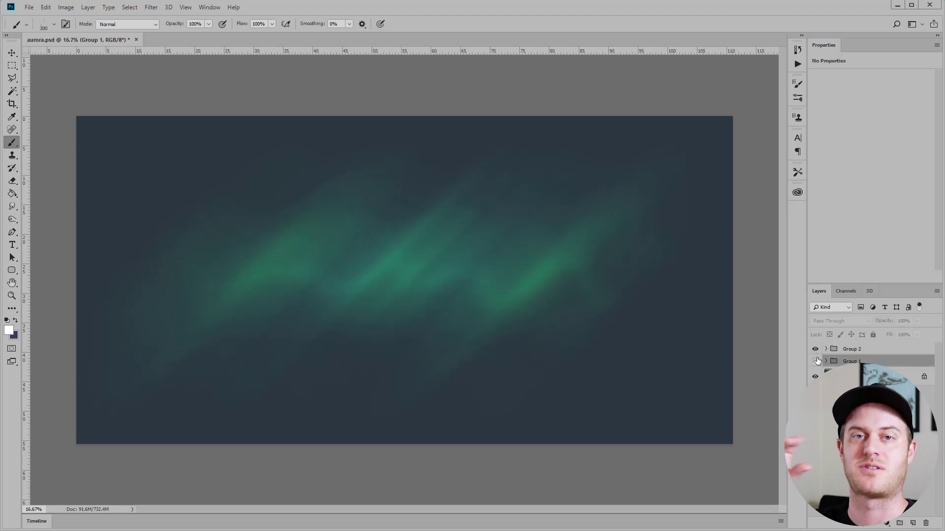
click(874, 352)
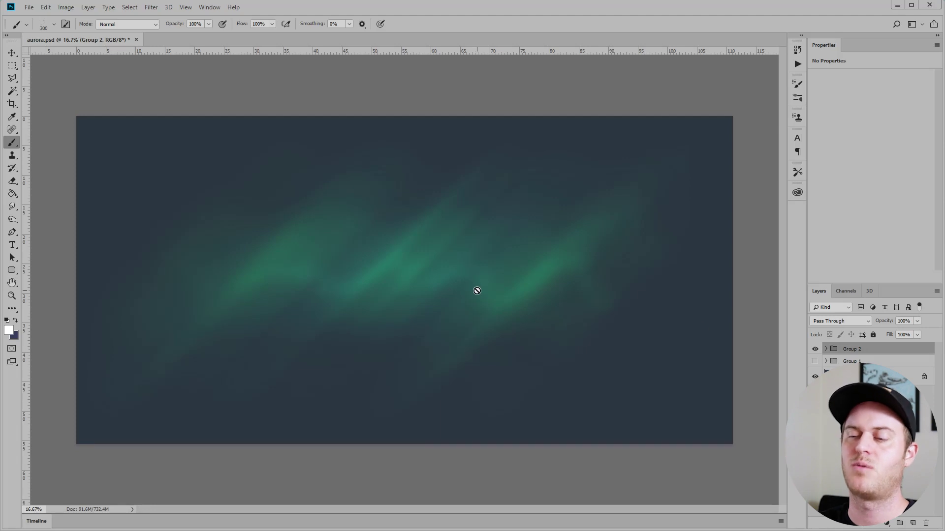
click(826, 349)
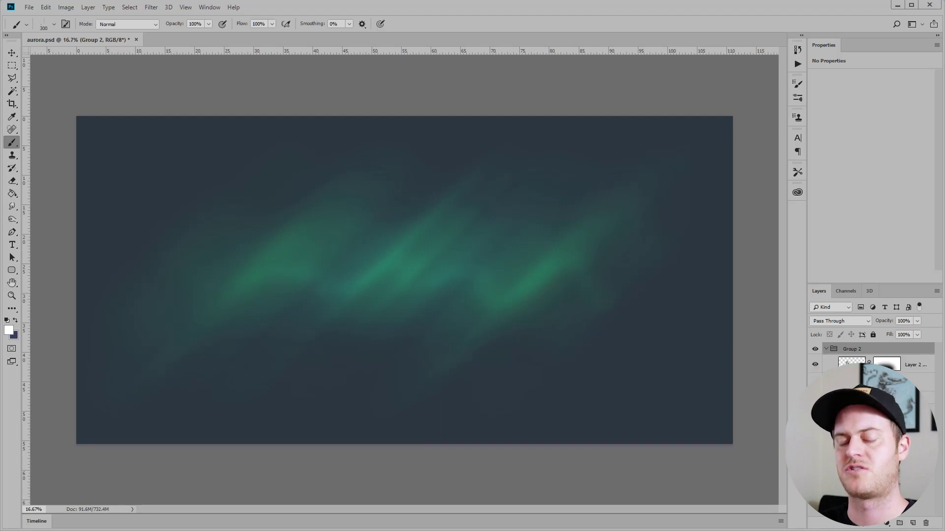
click(846, 364)
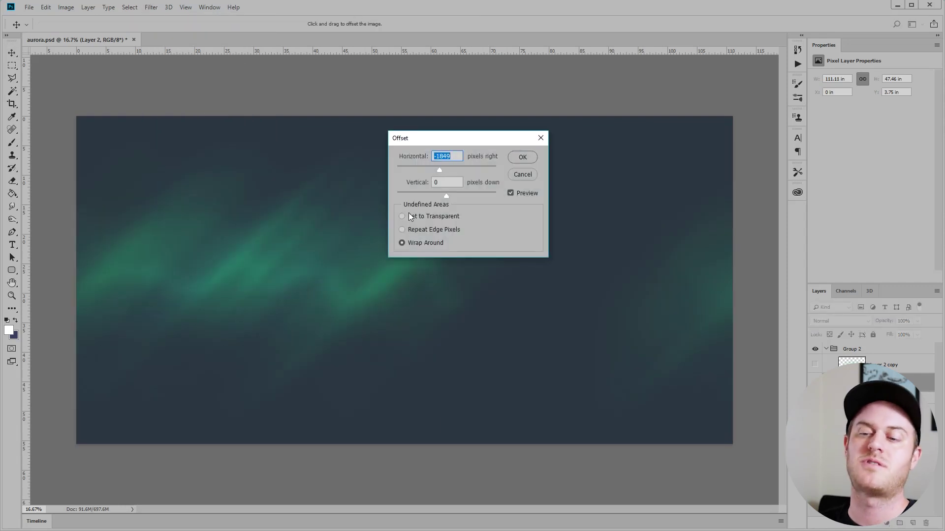
Offset the aurora layer horizontally by -2772 with Wrap Around.
click(435, 167)
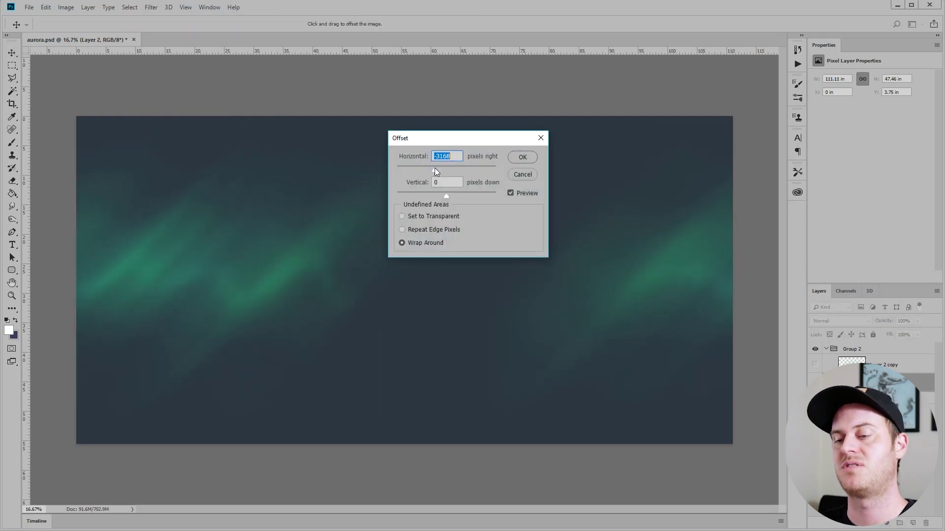
click(431, 168)
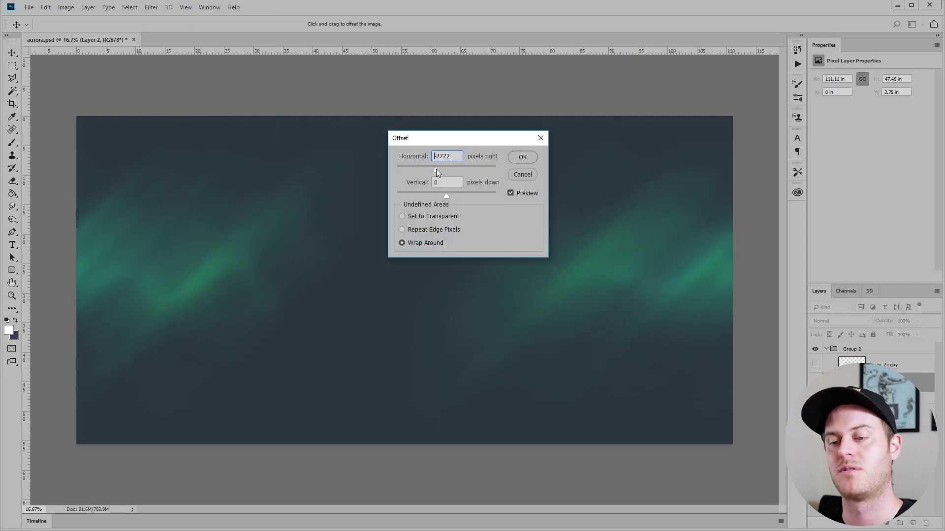
click(437, 170)
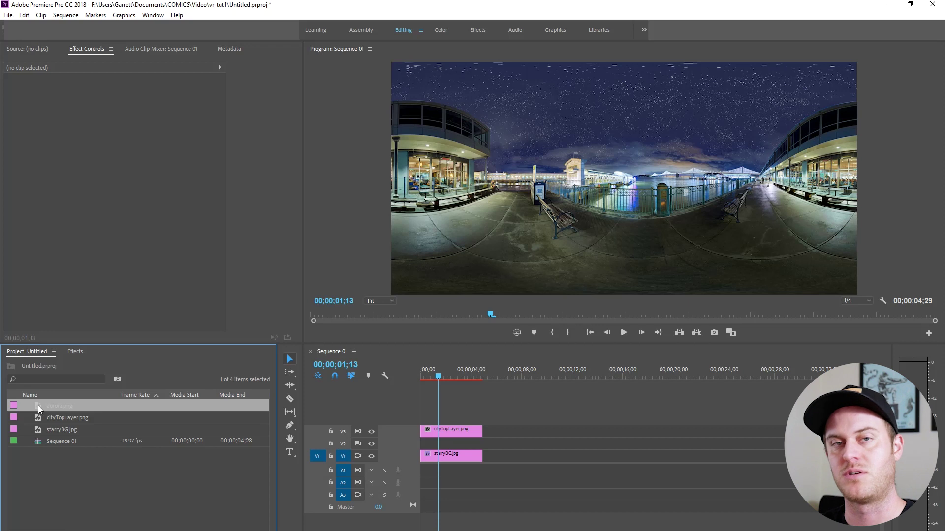
Put aurora.png on V2 between the sky and city clips and animate its VR Rotate Sphere pan.
drag(37, 405, 423, 443)
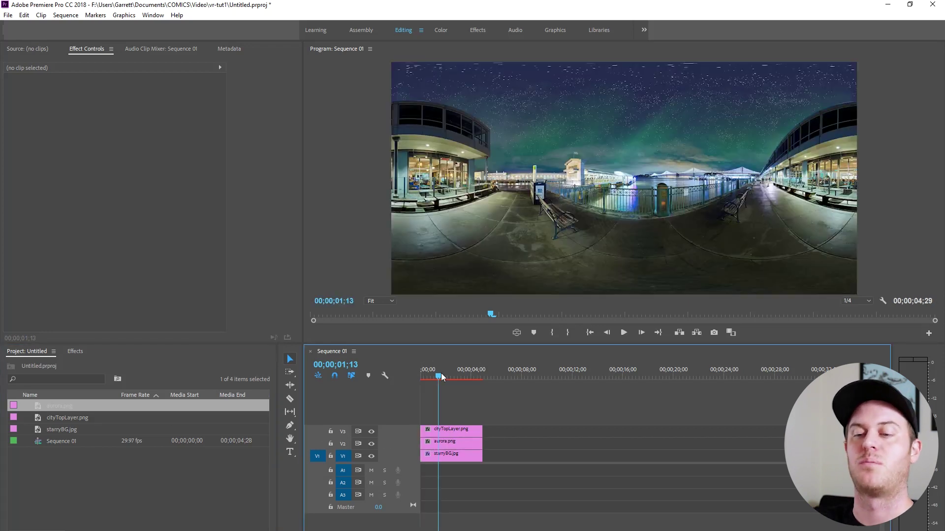
mouse_move(438, 374)
mouse_down()
mouse_move(458, 376)
mouse_move(445, 375)
mouse_up()
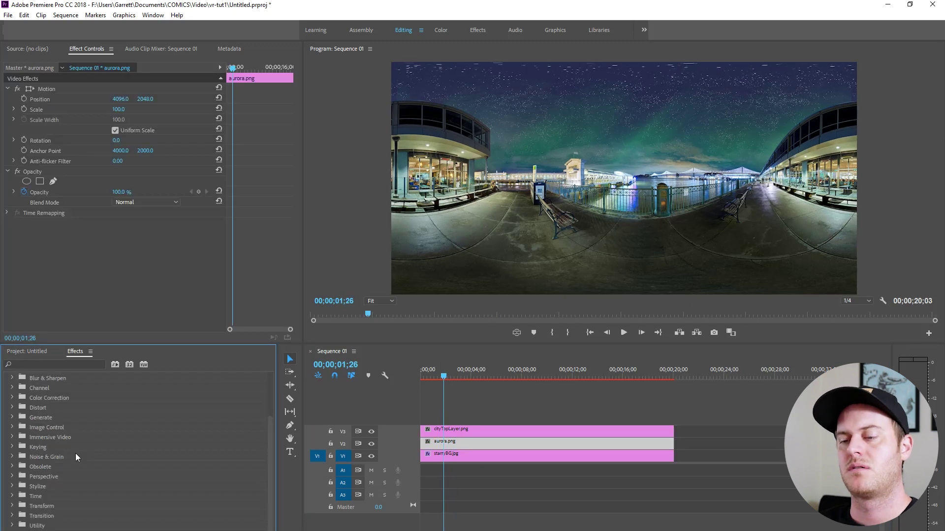
click(12, 437)
scroll(102, 444, down, 3)
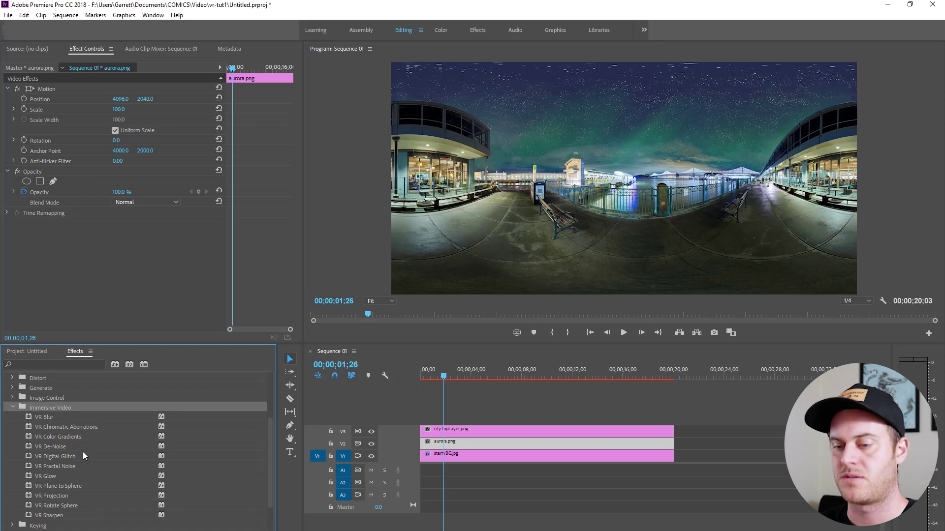
scroll(84, 457, down, 1)
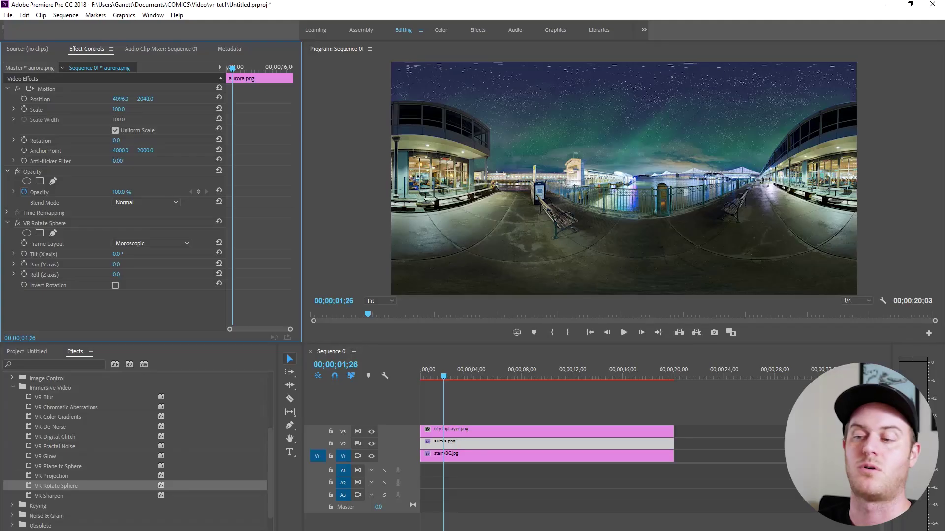
drag(116, 265, 163, 264)
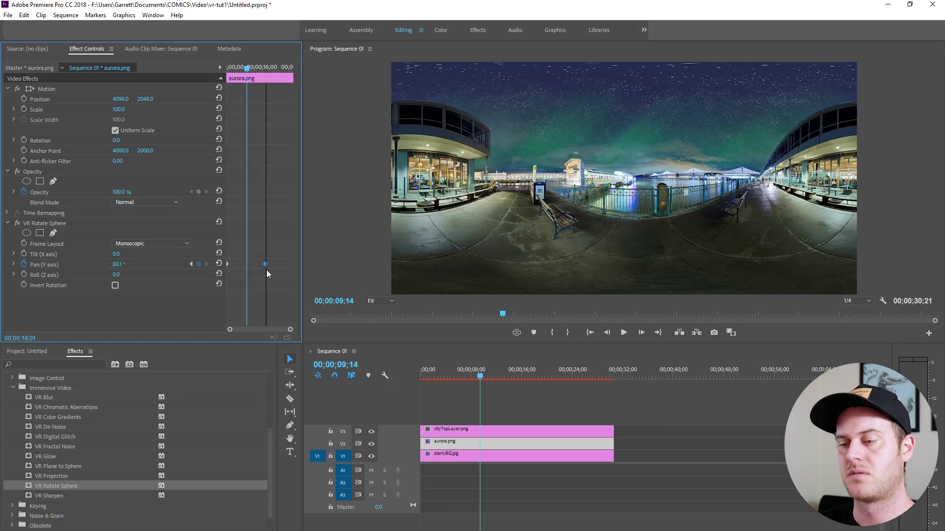
Play back the aurora's keyframed Y-axis pan to check the interpolated motion.
click(467, 376)
drag(467, 375, 462, 376)
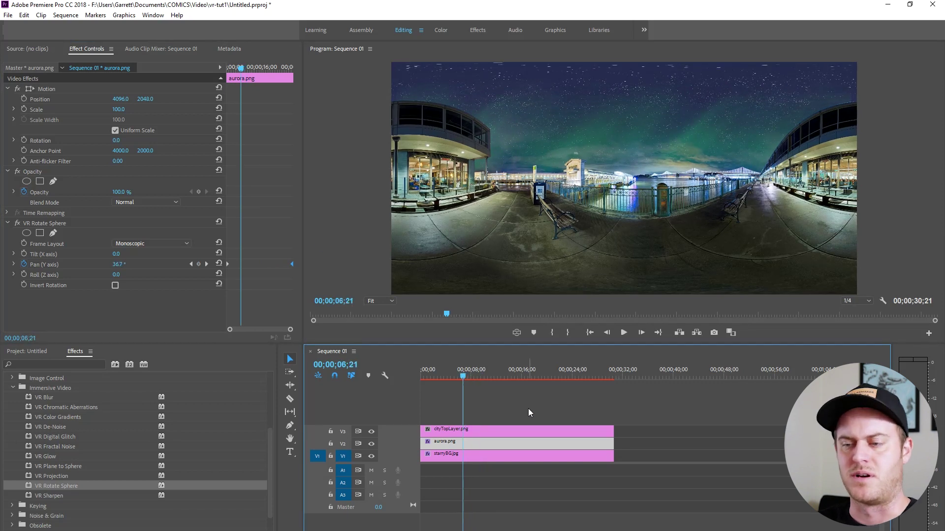
key(space)
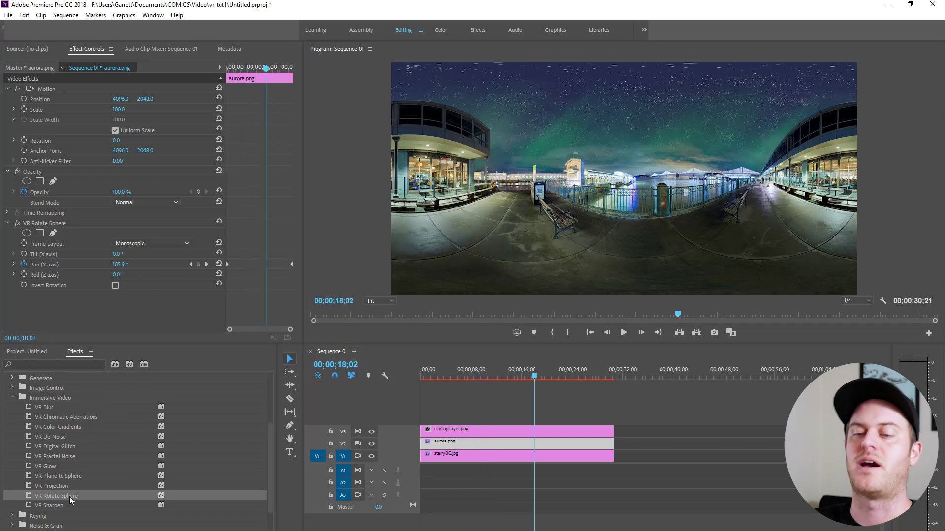
Add a second VR Rotate Sphere to the aurora with Roll set to 45°.
drag(70, 500, 146, 311)
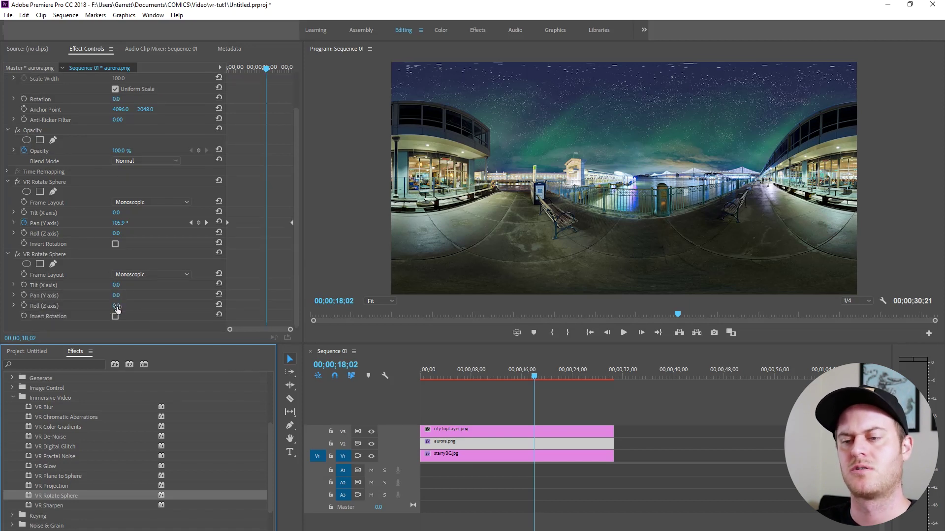
click(117, 306)
text(45)
key(Return)
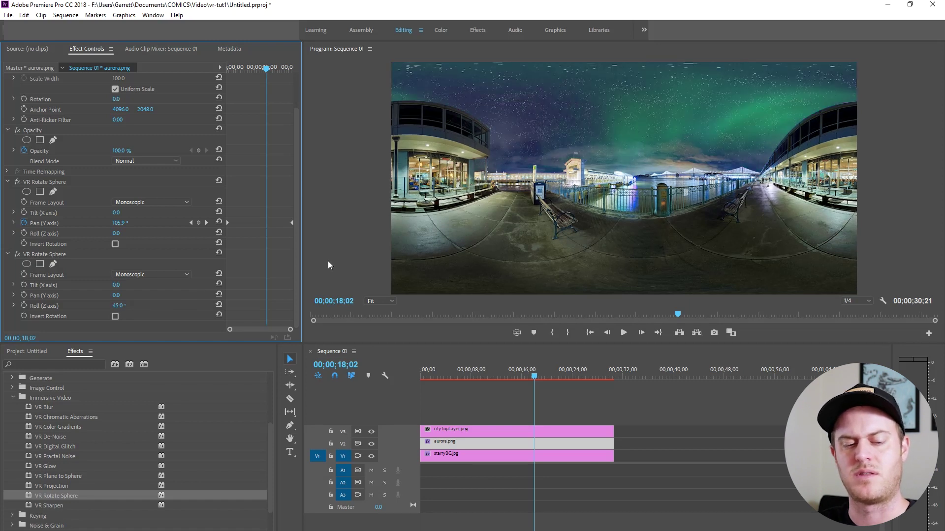
drag(477, 377, 409, 393)
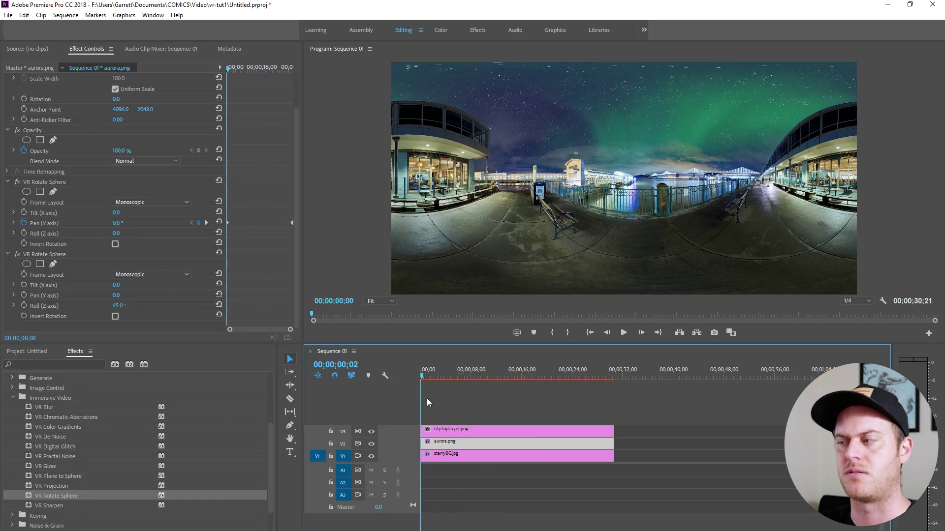
Add a third VR Rotate Sphere tilting the aurora 19°, then preview the combined rotations.
click(518, 378)
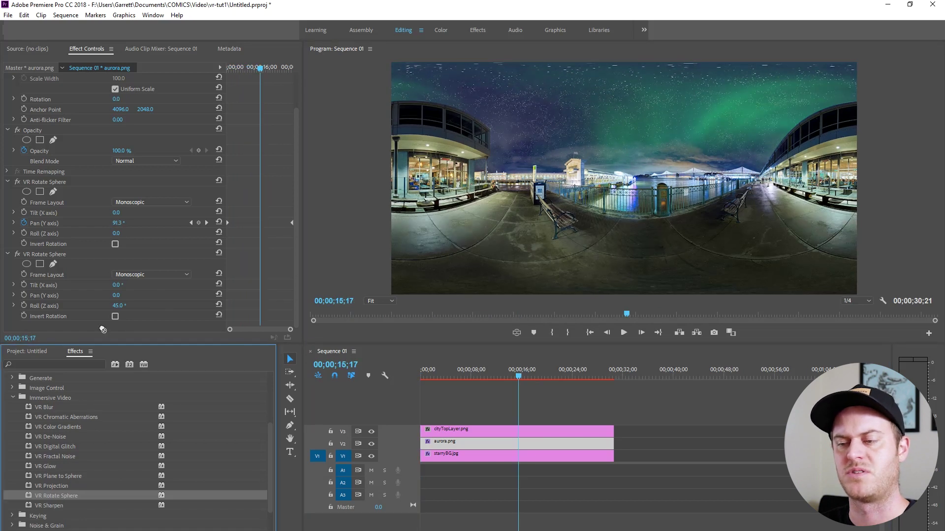
drag(106, 327, 124, 326)
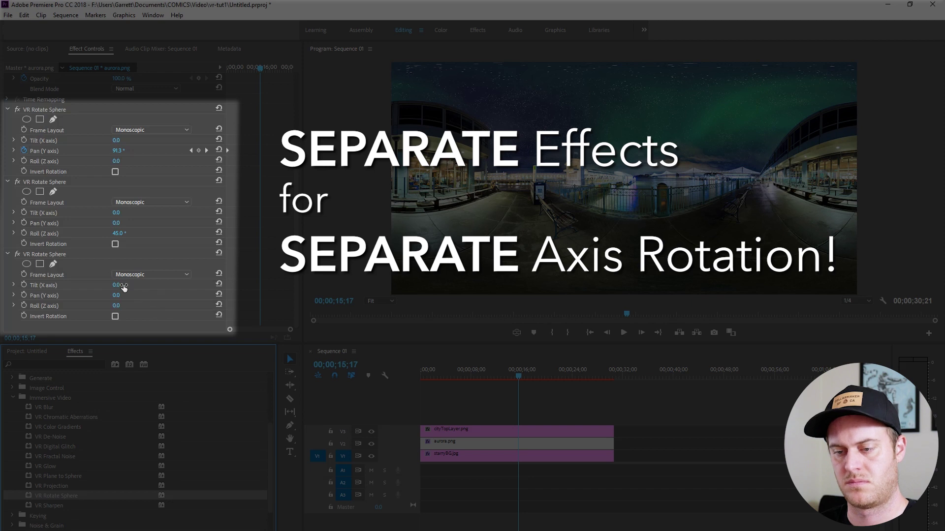
drag(119, 285, 129, 284)
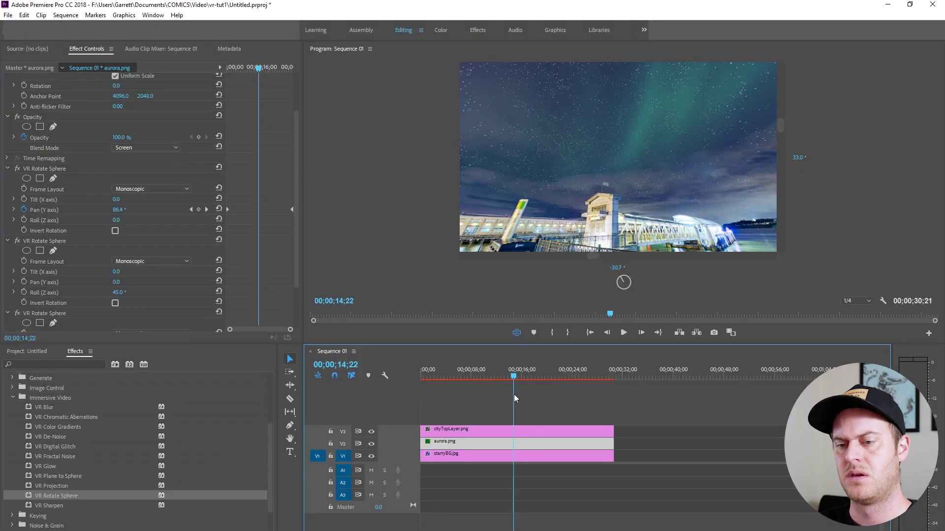
drag(514, 394, 479, 406)
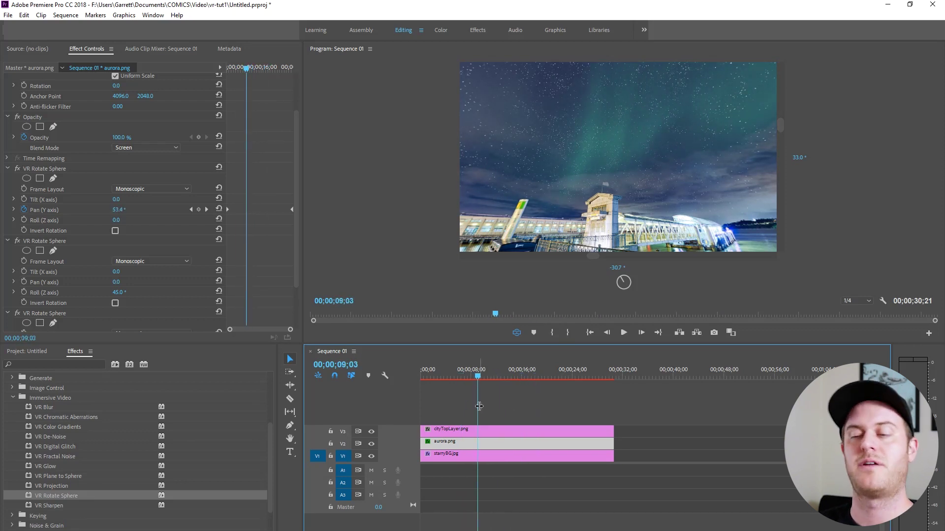
Duplicate the aurora clip onto the track above and preview the copy's pan animation.
scroll(261, 249, up, 5)
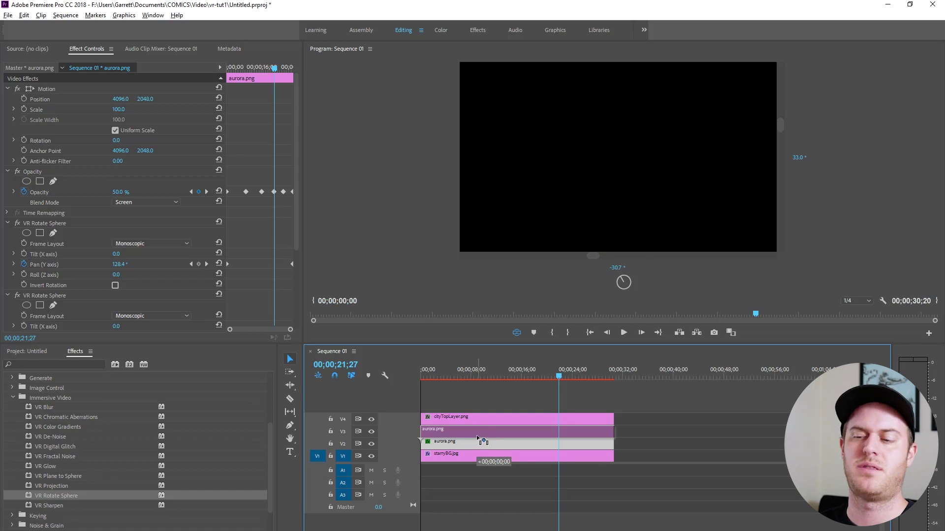
drag(480, 439, 482, 437)
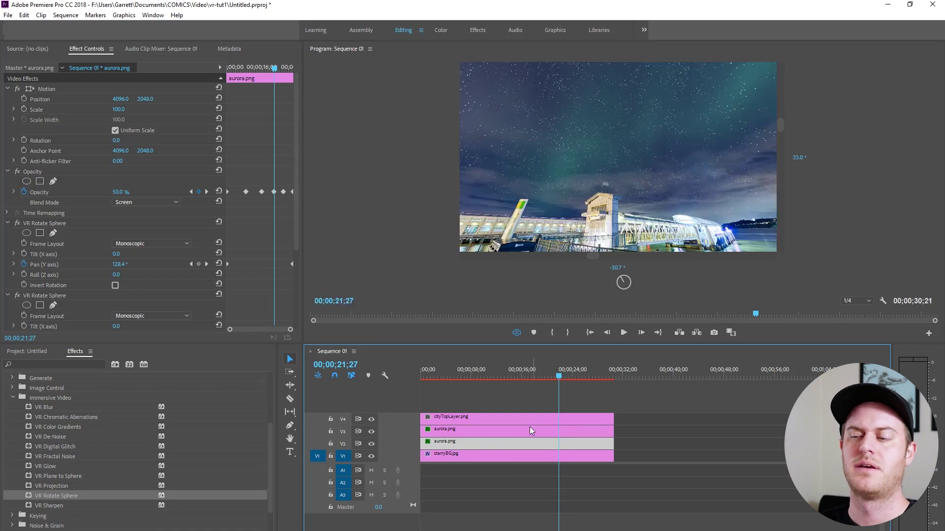
click(566, 430)
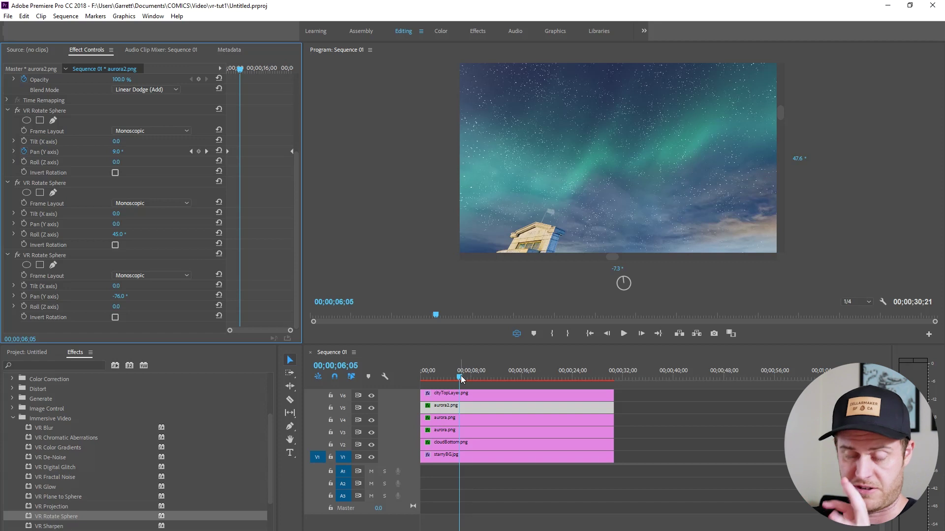
drag(462, 379, 564, 385)
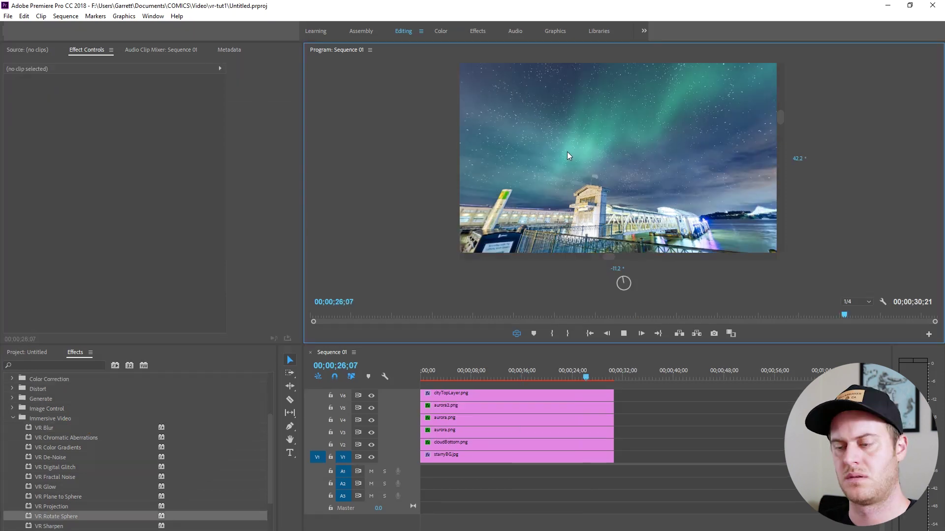
Turn the VR view toward the pier and bridge, then compare the aurora2 hue at different times.
drag(630, 166, 581, 144)
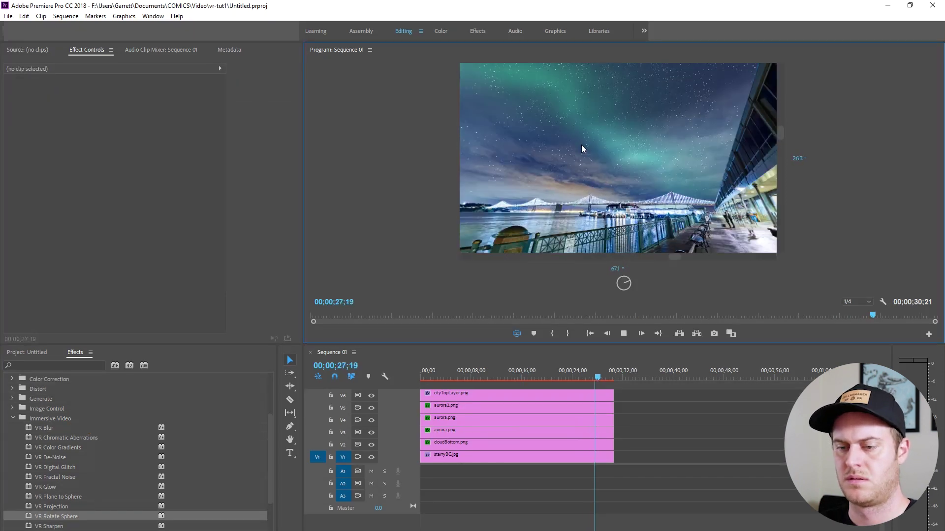
drag(639, 175, 663, 199)
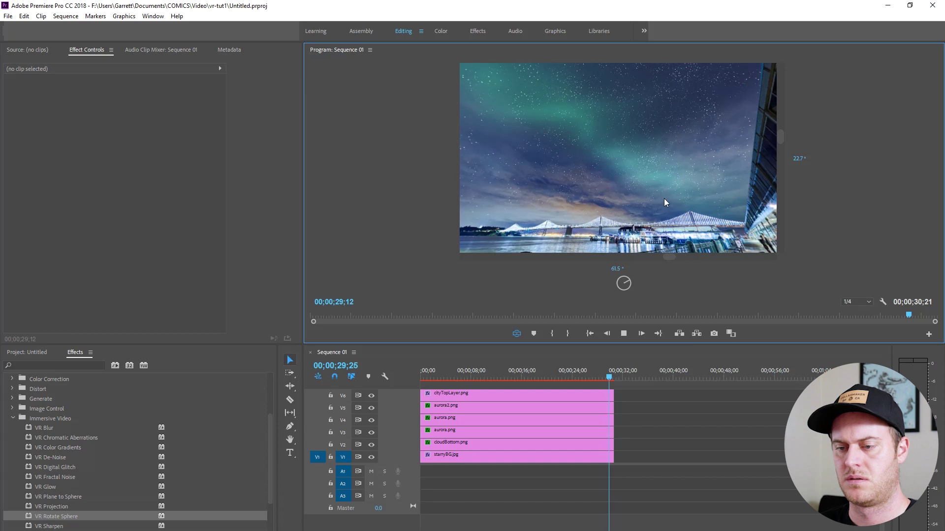
key(space)
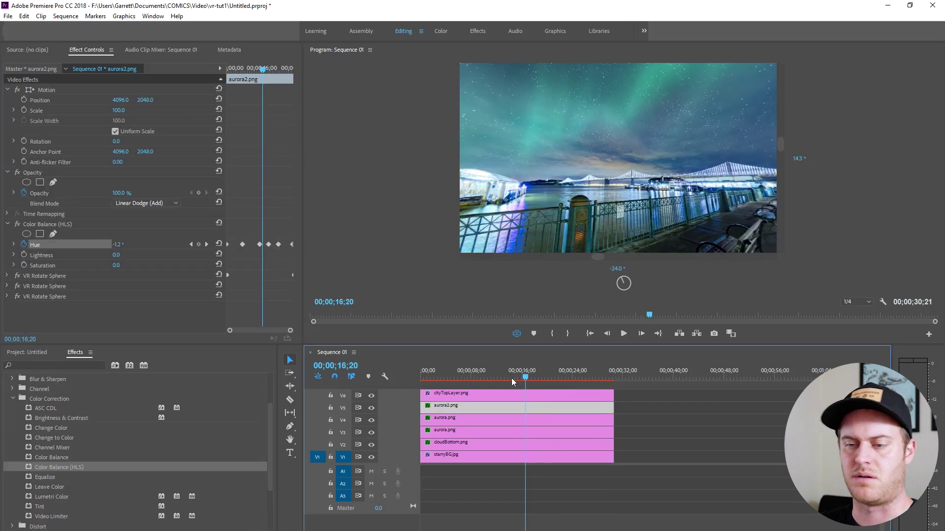
drag(512, 377, 547, 379)
click(610, 156)
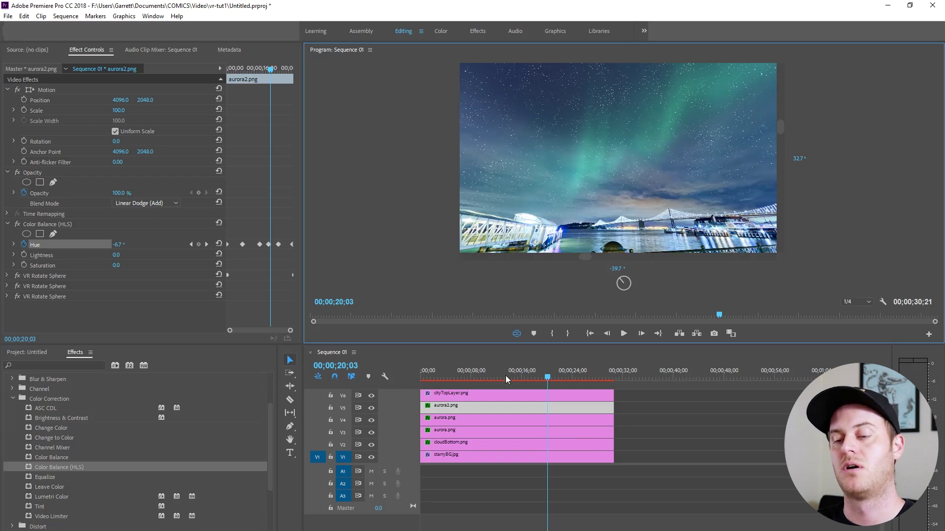
drag(474, 376, 514, 371)
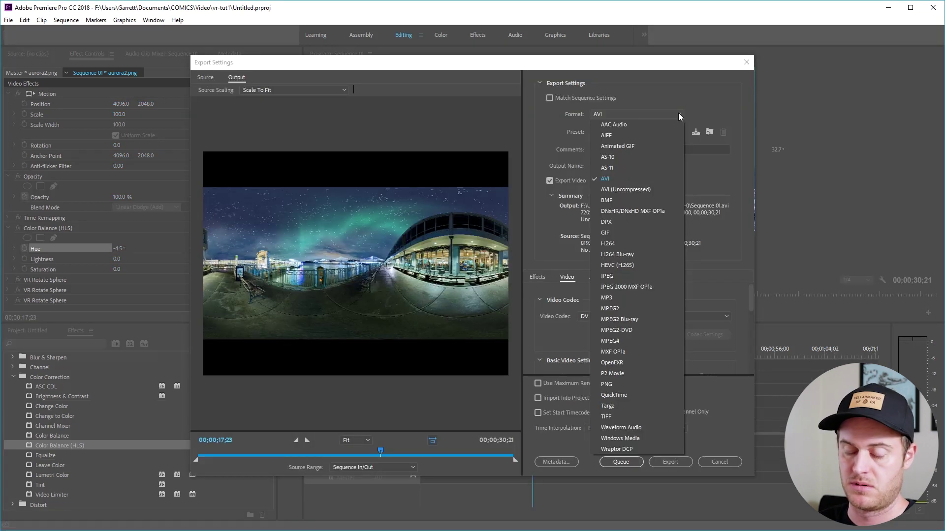
Set the export format to HEVC (H.265) and scroll down to the VR video settings.
click(624, 252)
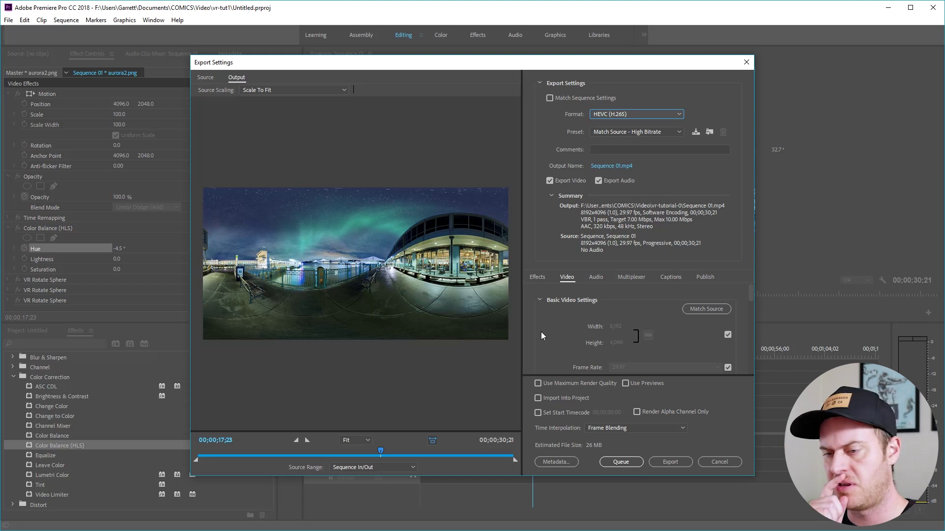
scroll(542, 336, down, 10)
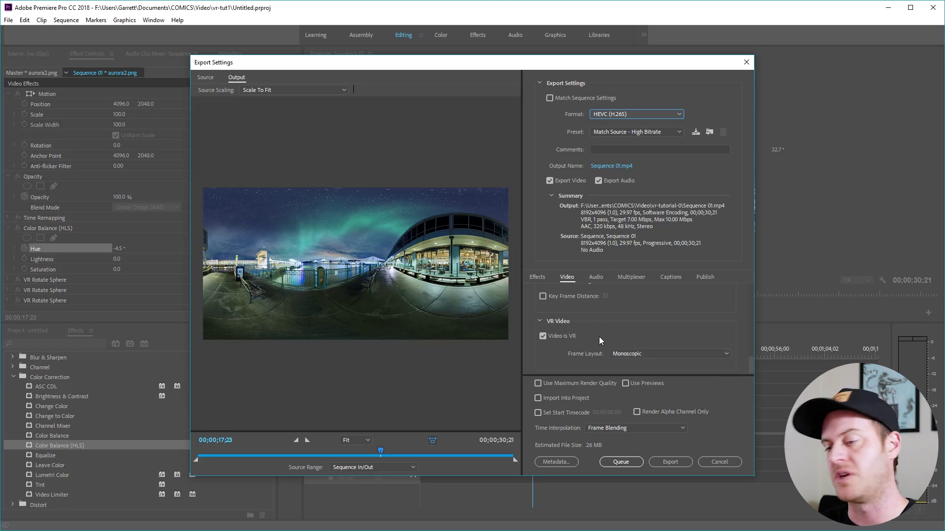
Start encoding Sequence 01 to the HEVC VR video file.
click(672, 462)
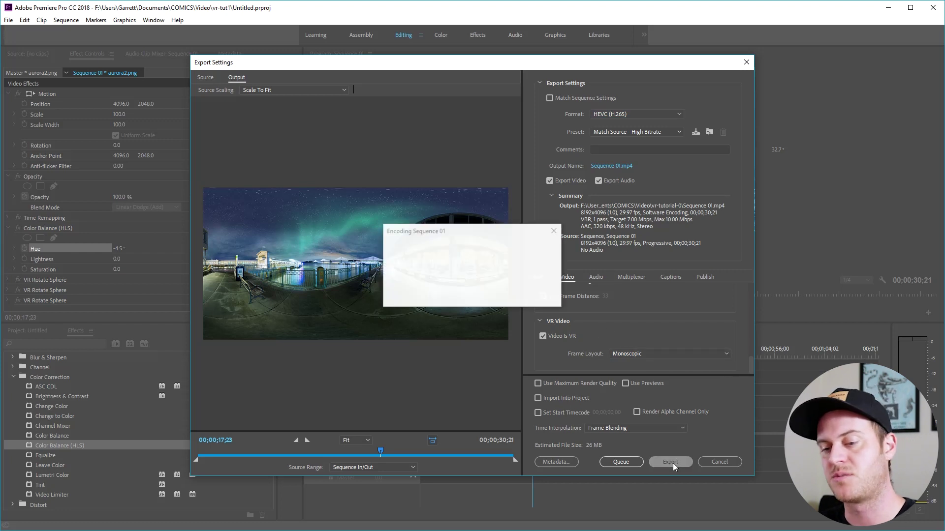